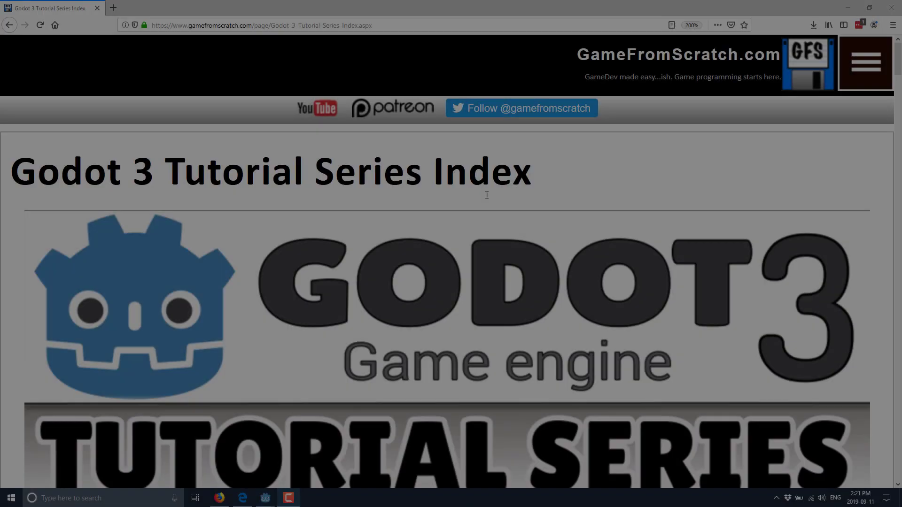
Look through the Godot 3 tutorial series index, including the primary videos, other tutorial videos and step-by-step section
{"action": "scroll", "coordinate": [487, 195], "scroll_direction": "down", "scroll_amount": 2}
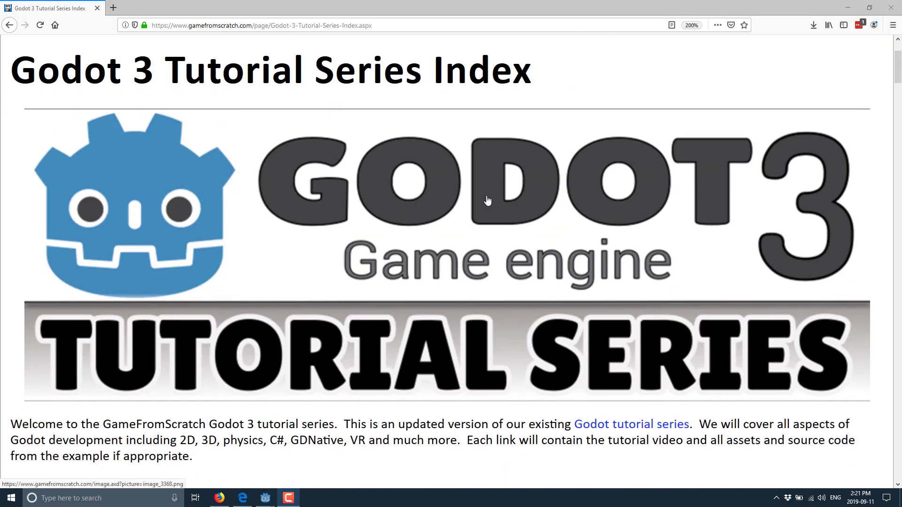
{"action": "scroll", "coordinate": [505, 193], "scroll_direction": "down", "scroll_amount": 8}
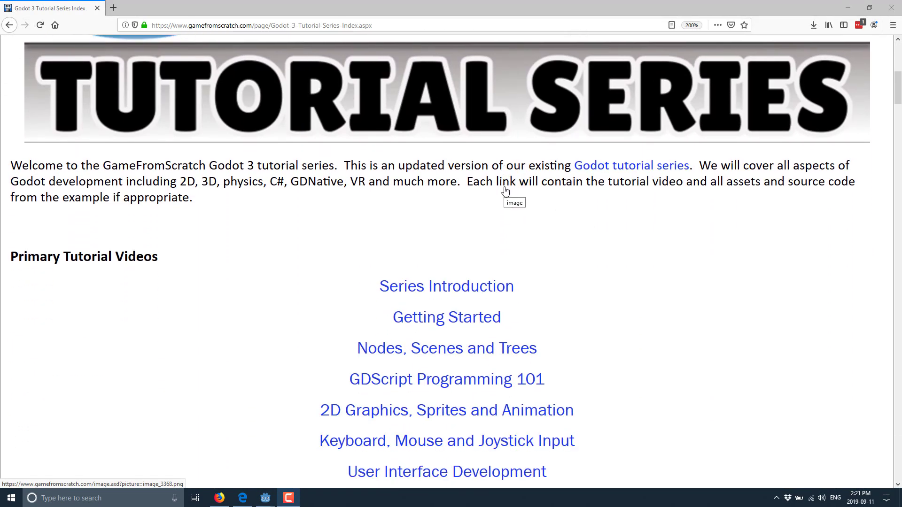
{"action": "scroll", "coordinate": [507, 185], "scroll_direction": "down", "scroll_amount": 2}
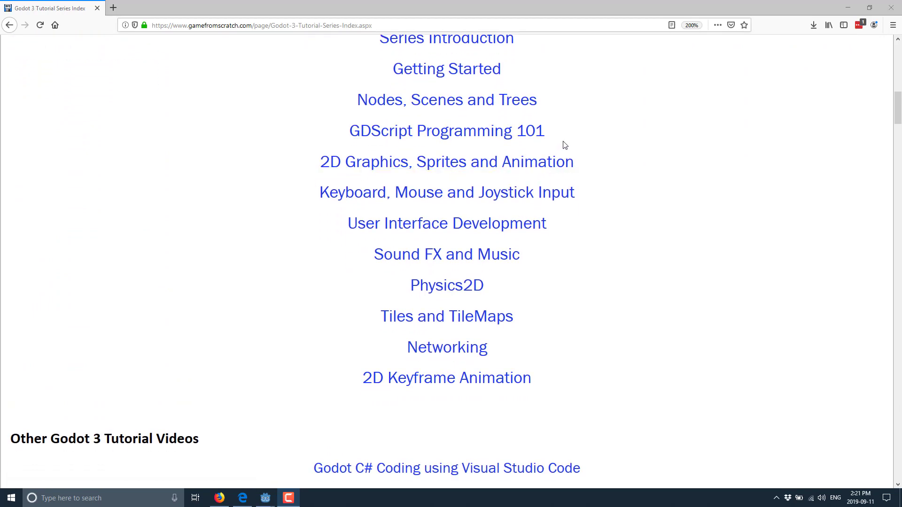
{"action": "scroll", "coordinate": [565, 145], "scroll_direction": "down", "scroll_amount": 6}
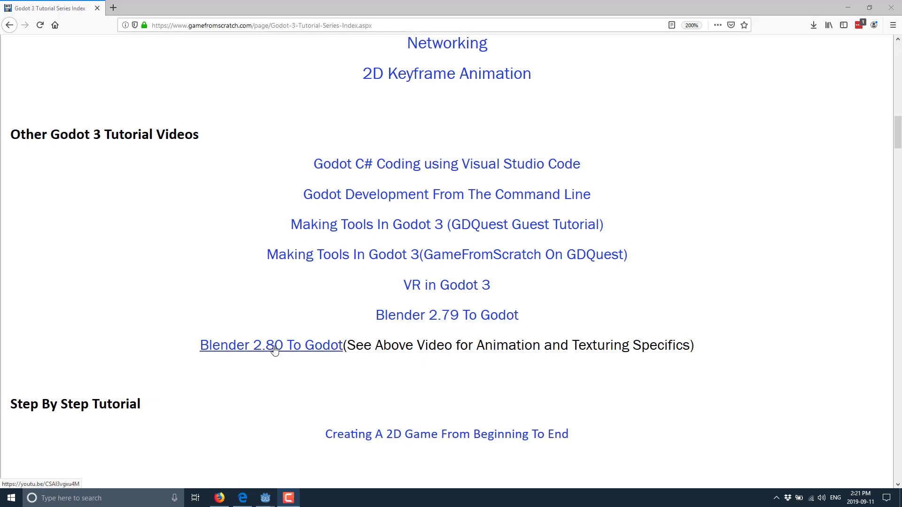
{"action": "scroll", "coordinate": [540, 280], "scroll_direction": "up", "scroll_amount": 15}
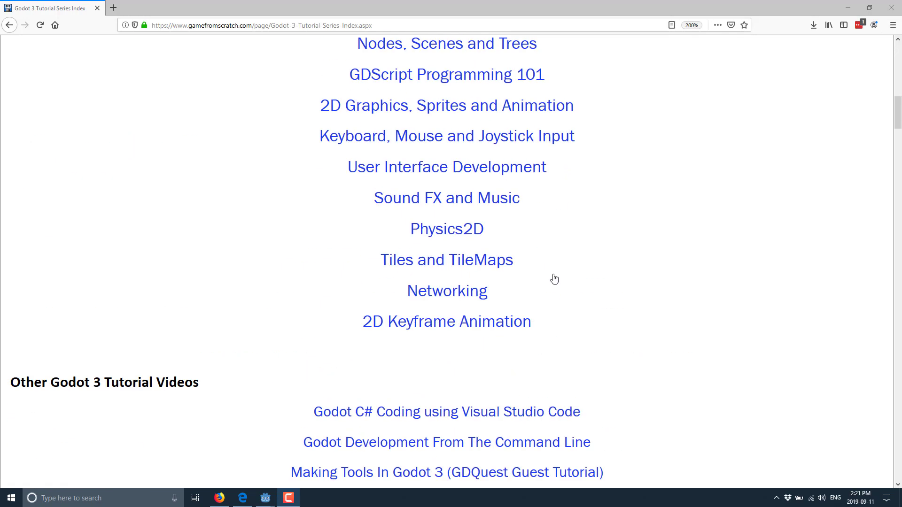
{"action": "scroll", "coordinate": [581, 274], "scroll_direction": "down", "scroll_amount": 2}
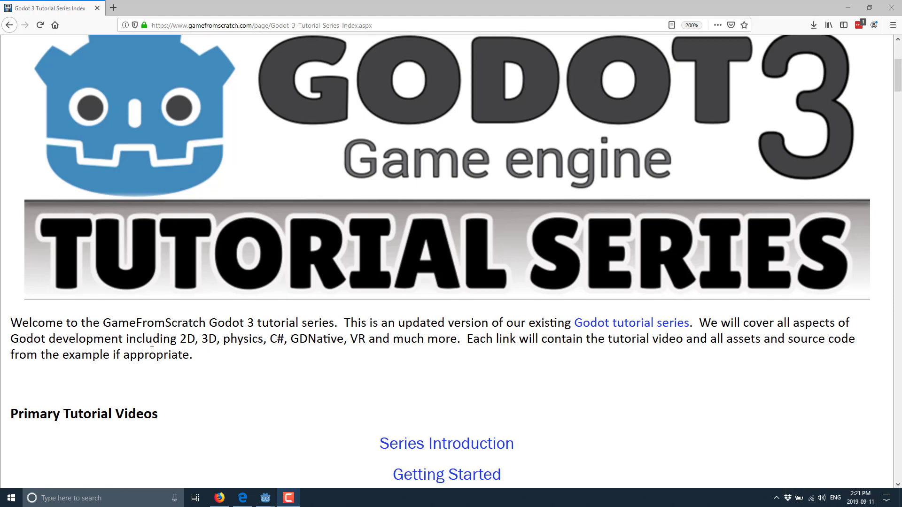
Switch to Godot and create a new project named Godot3D in its own folder under C:\temp, using the OpenGL ES 3.0 renderer
{"action": "mouse_move", "coordinate": [265, 504]}
{"action": "left_click", "coordinate": [303, 469]}
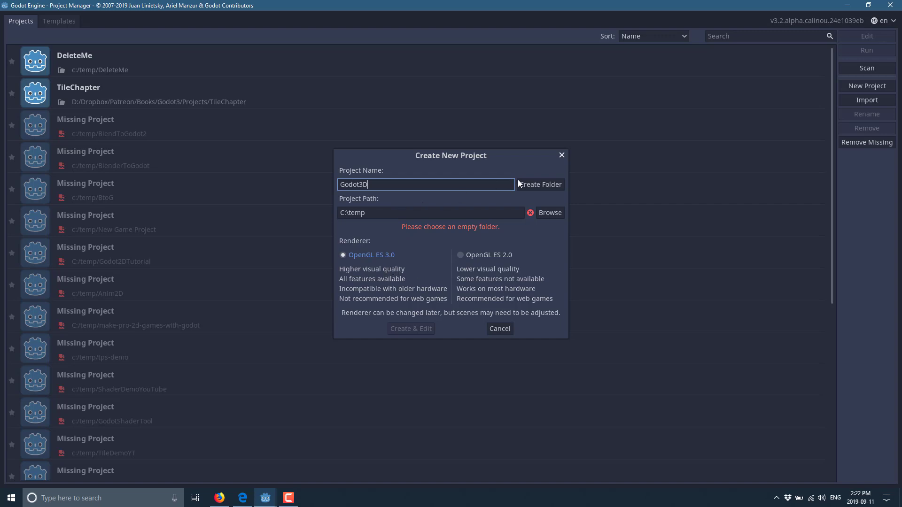
{"action": "left_click", "coordinate": [531, 182]}
{"action": "left_click", "coordinate": [416, 333]}
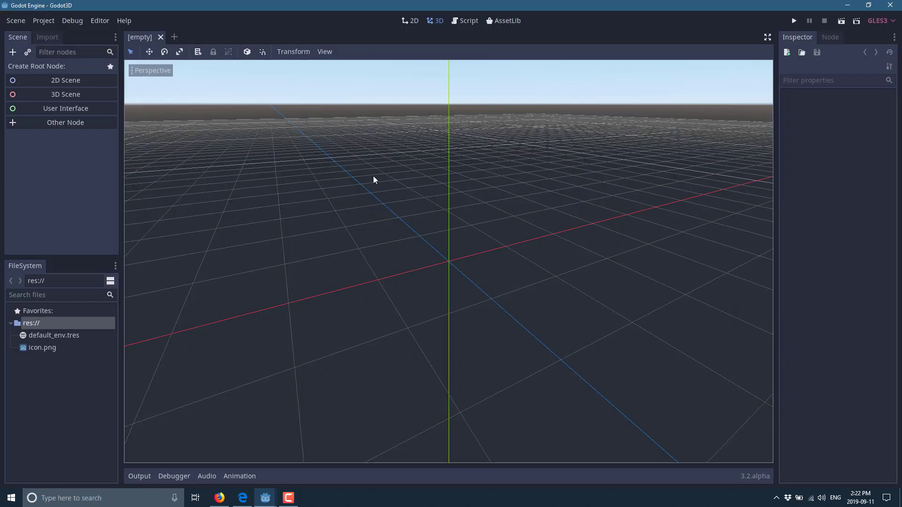
Check which rendering backends the project can be switched to
{"action": "left_click", "coordinate": [891, 25]}
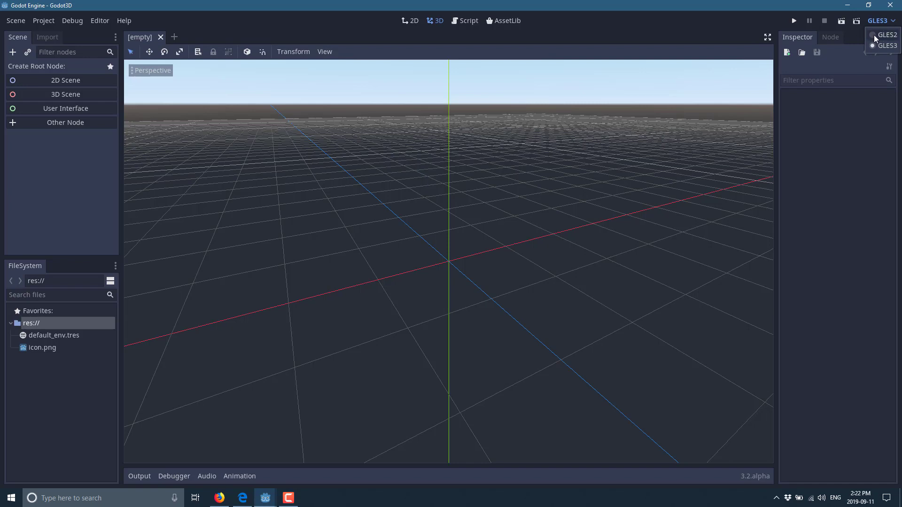
{"action": "left_click", "coordinate": [692, 221]}
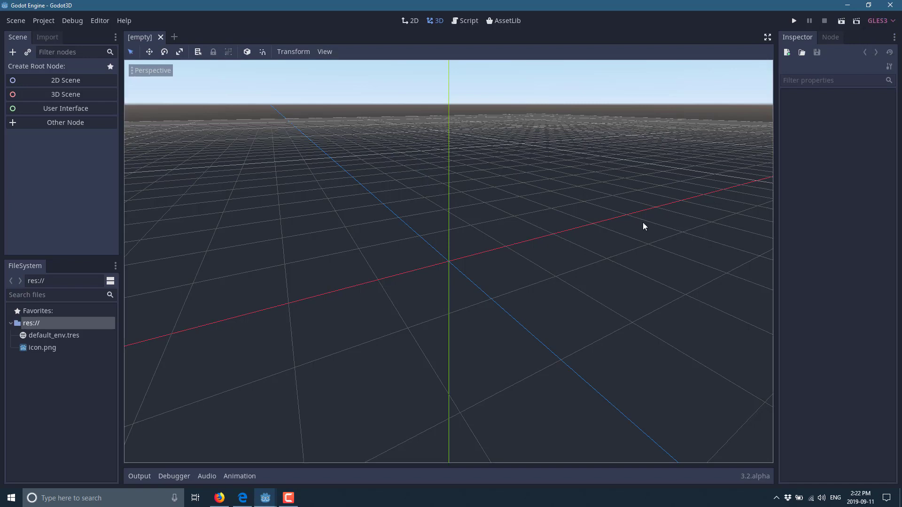
{"action": "key", "text": "F10"}
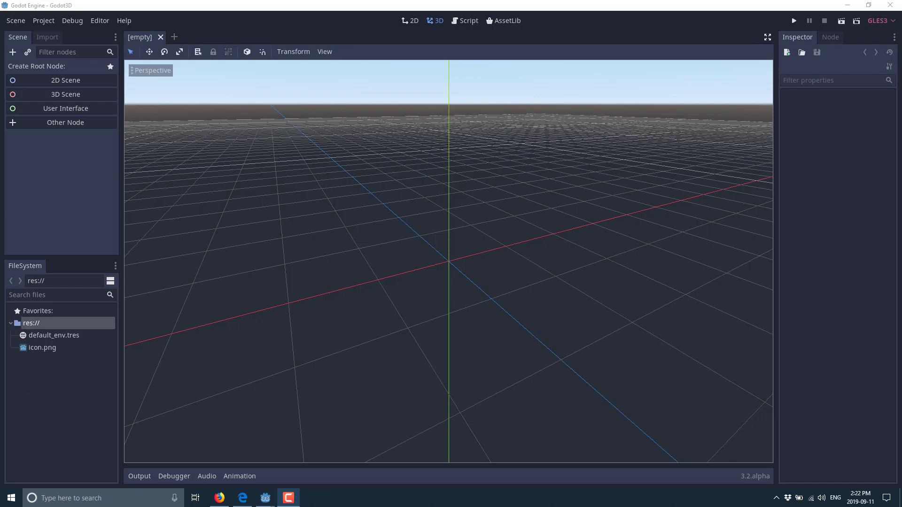
Create a 3D scene root node for the empty scene
{"action": "left_click", "coordinate": [69, 95]}
{"action": "left_click", "coordinate": [68, 95]}
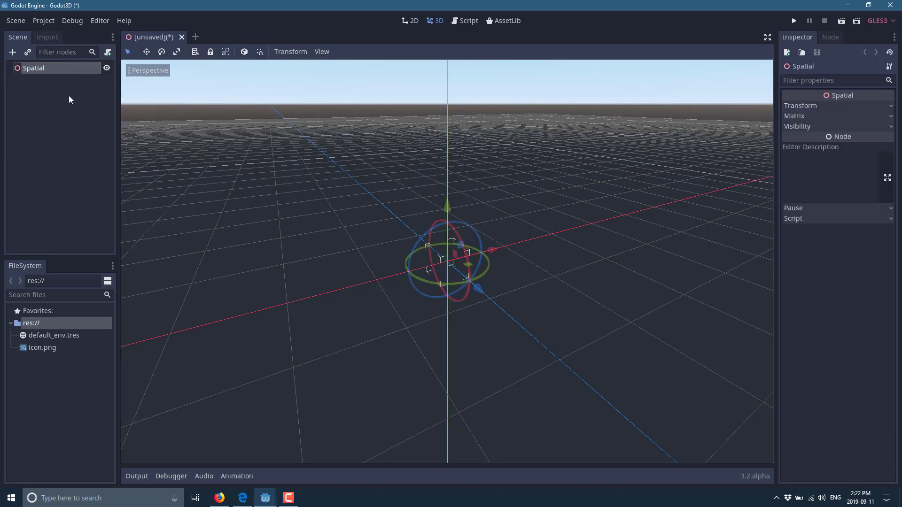
{"action": "right_click", "coordinate": [37, 70]}
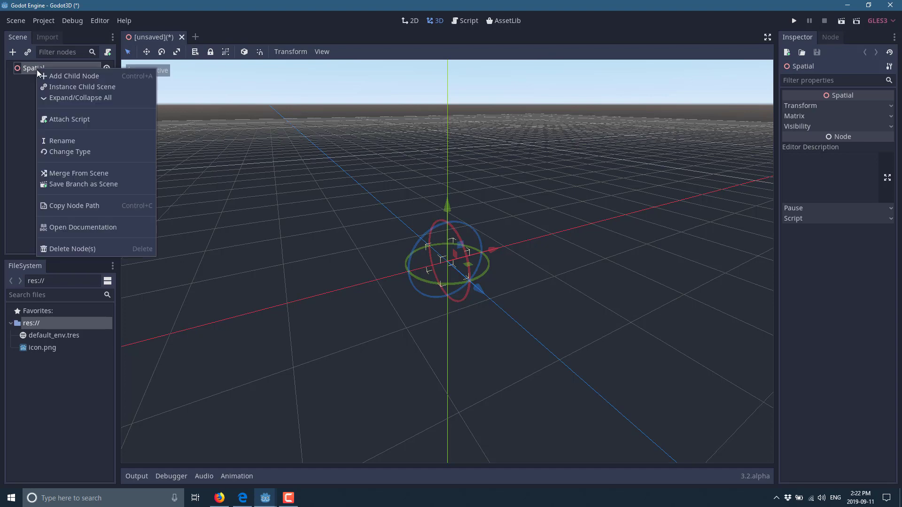
{"action": "left_click", "coordinate": [47, 75]}
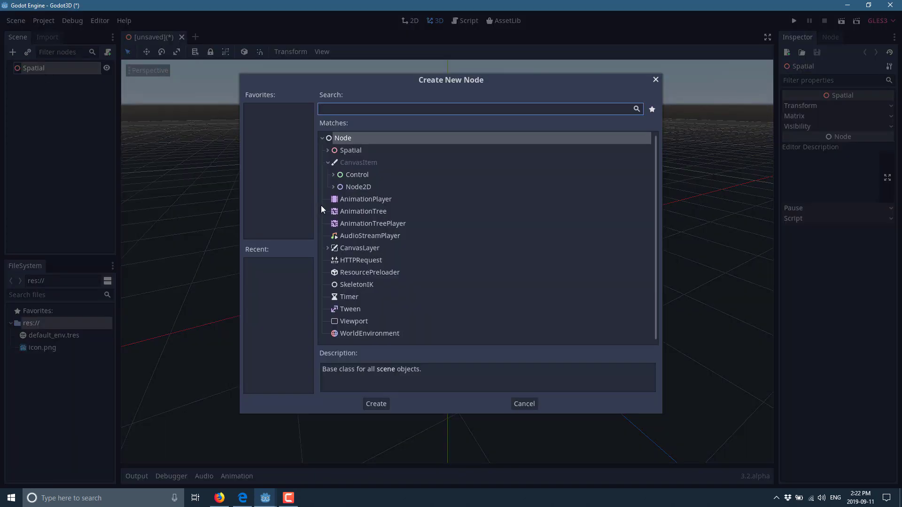
{"action": "double_click", "coordinate": [348, 152]}
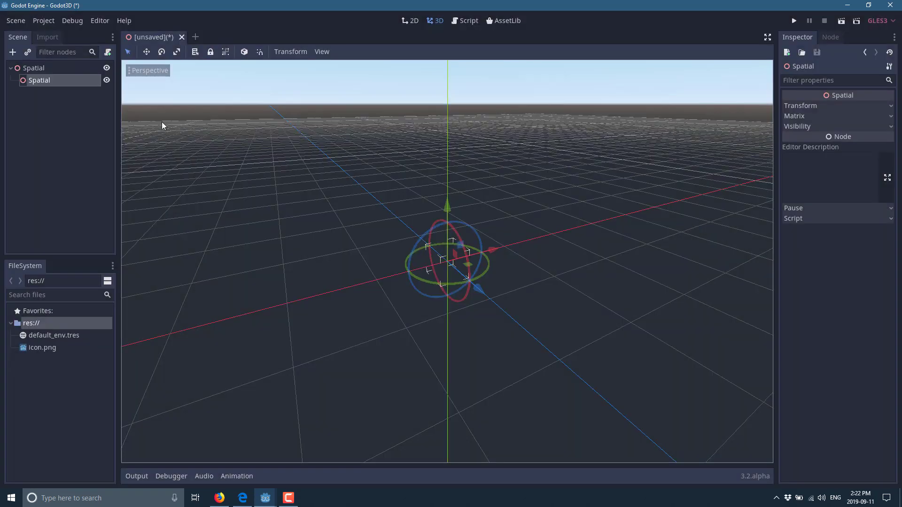
{"action": "key", "text": "Delete"}
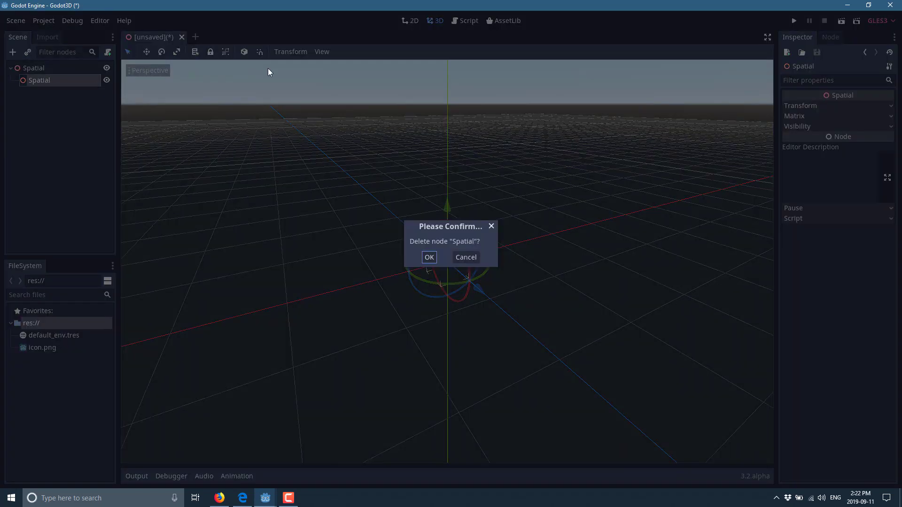
{"action": "left_click", "coordinate": [429, 257]}
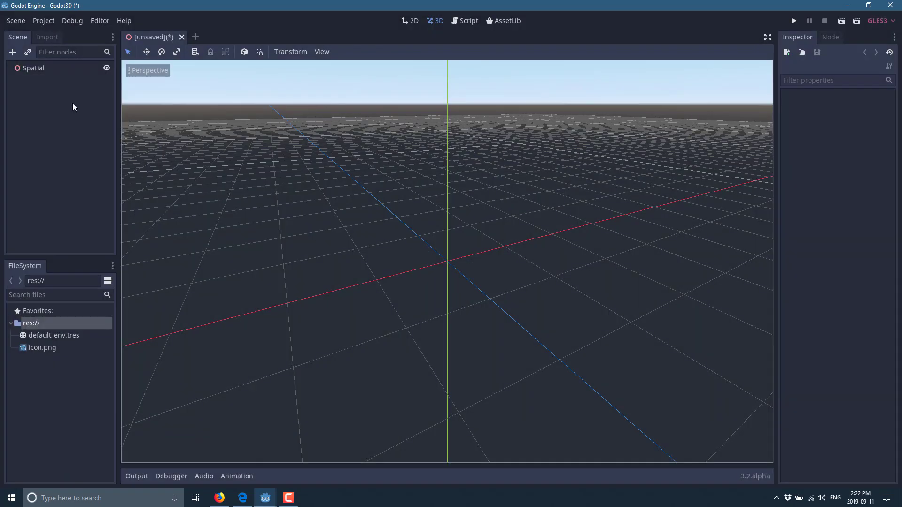
Add a MeshInstance node, found under VisualInstance and GeometryInstance, as a child of the root Spatial node
{"action": "right_click", "coordinate": [33, 68]}
{"action": "left_click", "coordinate": [46, 74]}
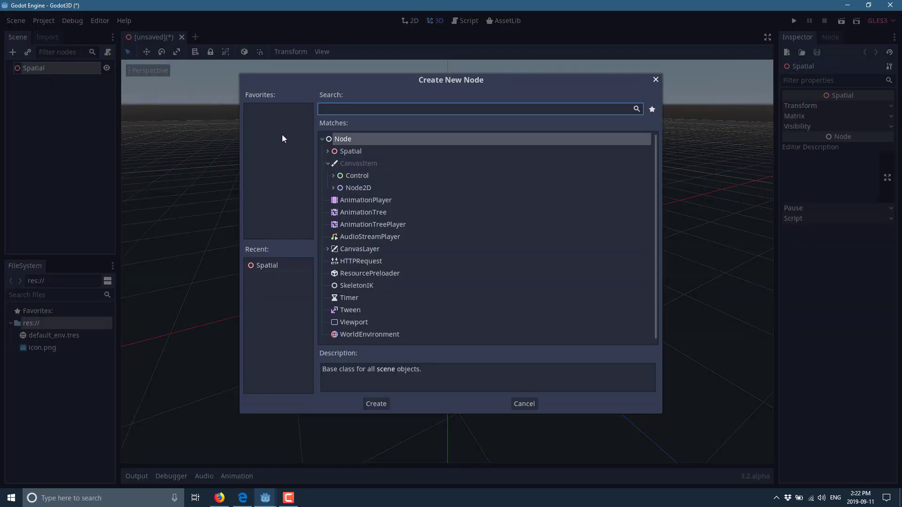
{"action": "left_click", "coordinate": [327, 151]}
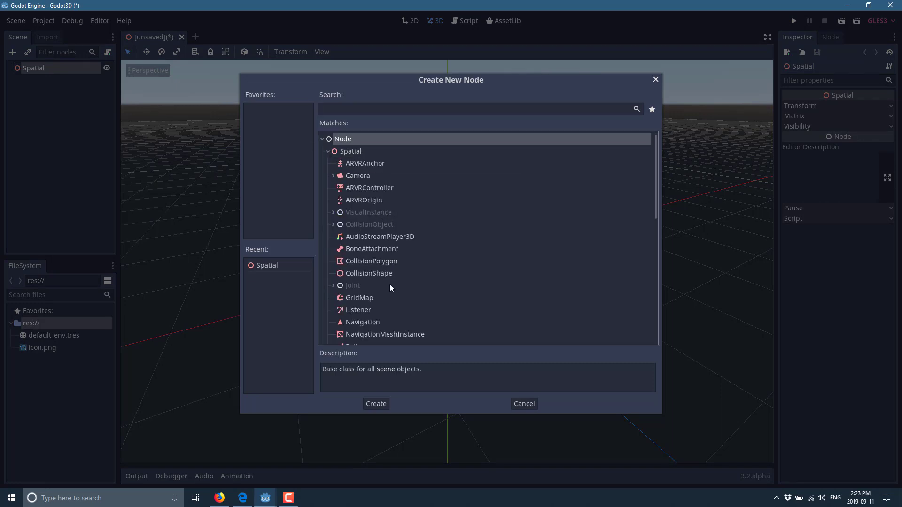
{"action": "scroll", "coordinate": [389, 283], "scroll_direction": "down", "scroll_amount": 6}
{"action": "scroll", "coordinate": [393, 308], "scroll_direction": "up", "scroll_amount": 4}
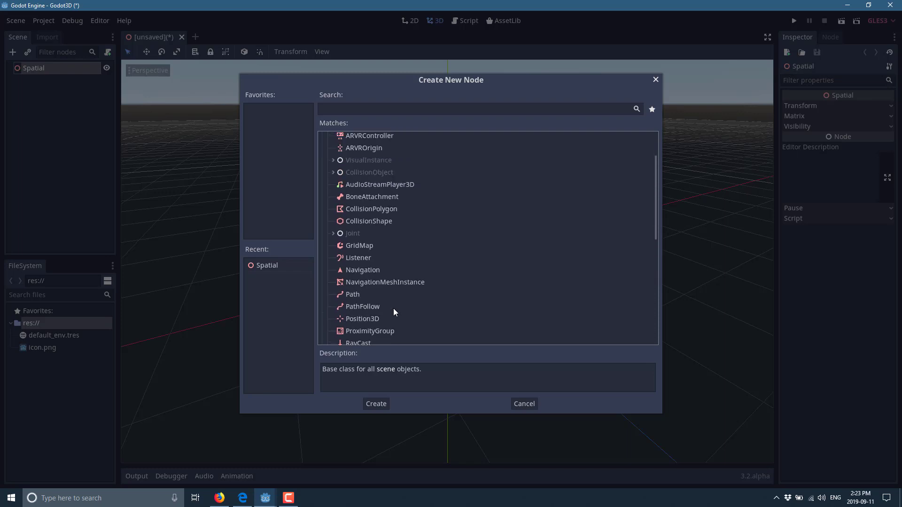
{"action": "scroll", "coordinate": [394, 310], "scroll_direction": "up", "scroll_amount": 2}
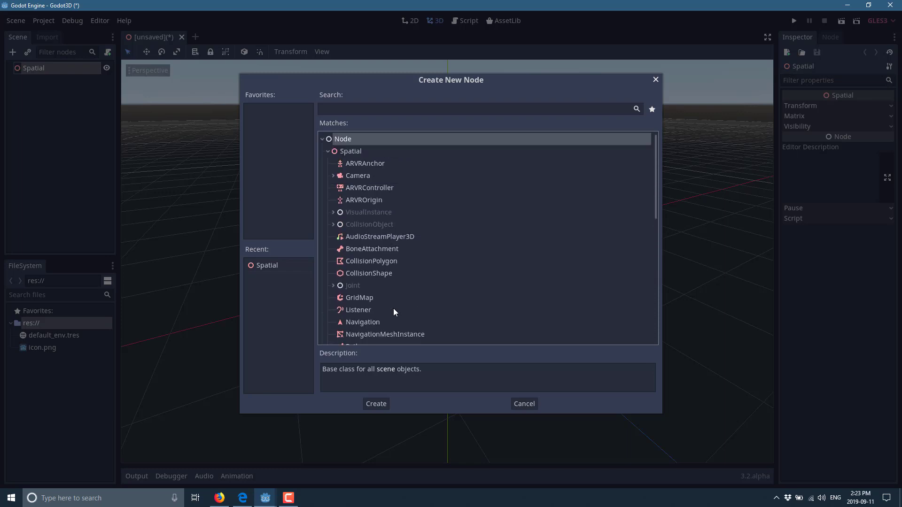
{"action": "left_click", "coordinate": [334, 212]}
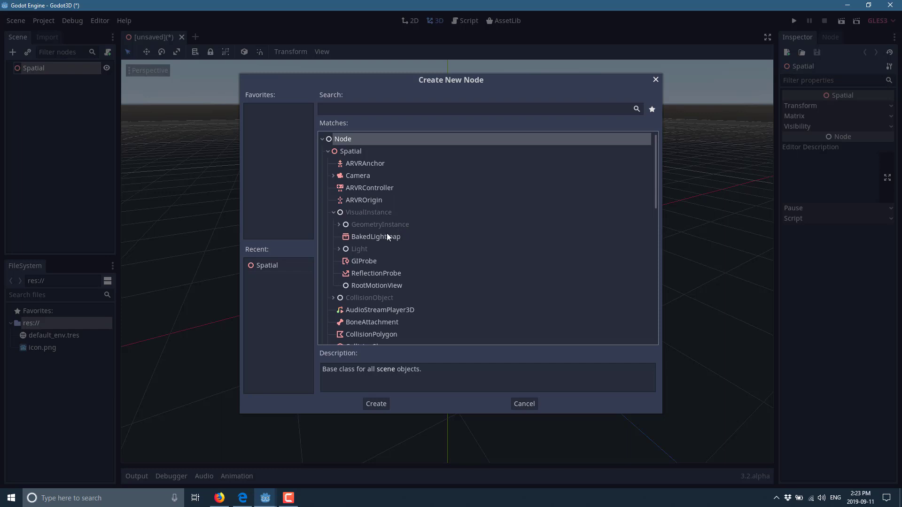
{"action": "left_click", "coordinate": [340, 224]}
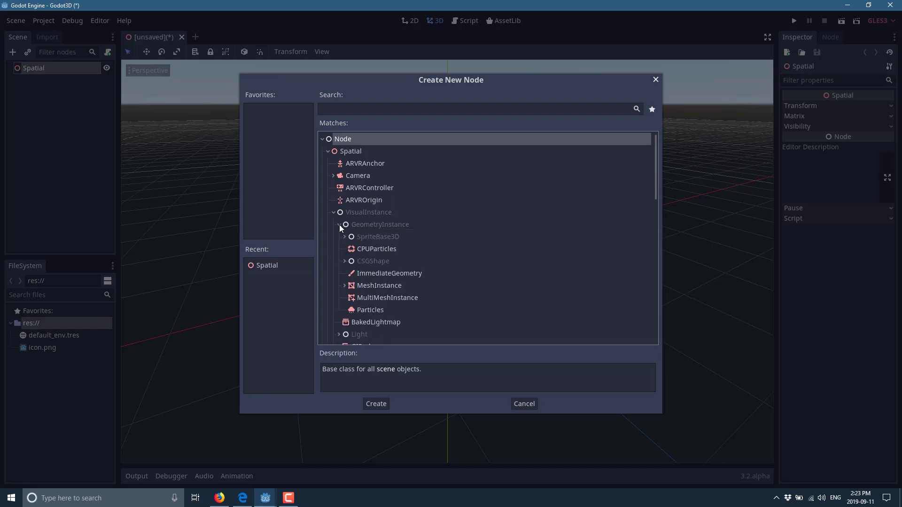
{"action": "double_click", "coordinate": [379, 286]}
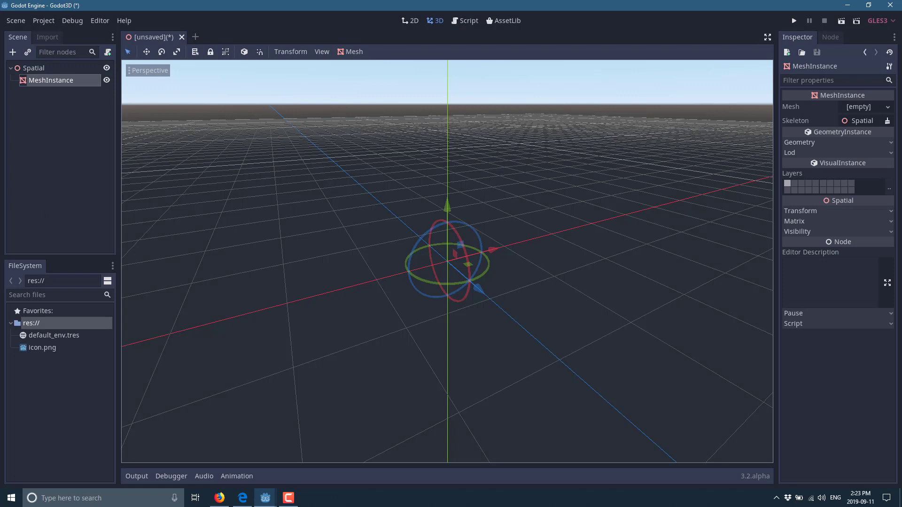
Assign a new CubeMesh to the MeshInstance node's mesh property
{"action": "key", "text": "alt+Tab"}
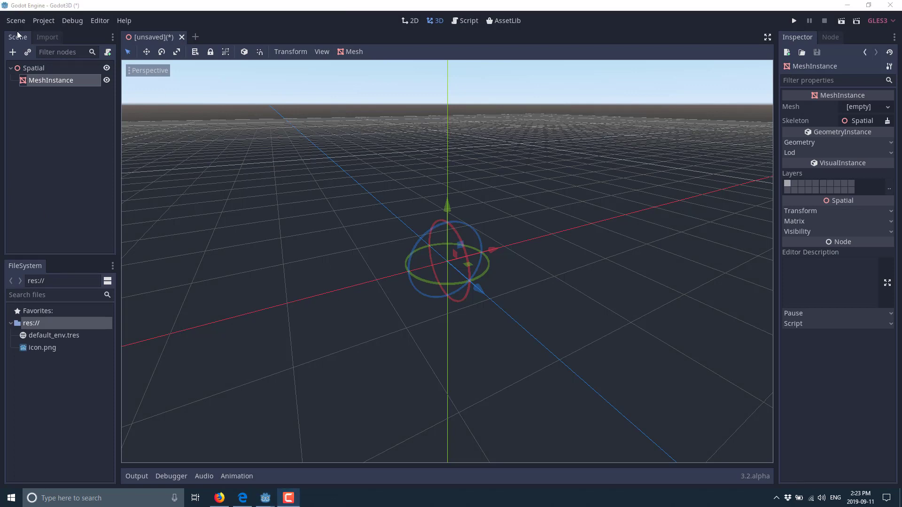
{"action": "left_click", "coordinate": [55, 78]}
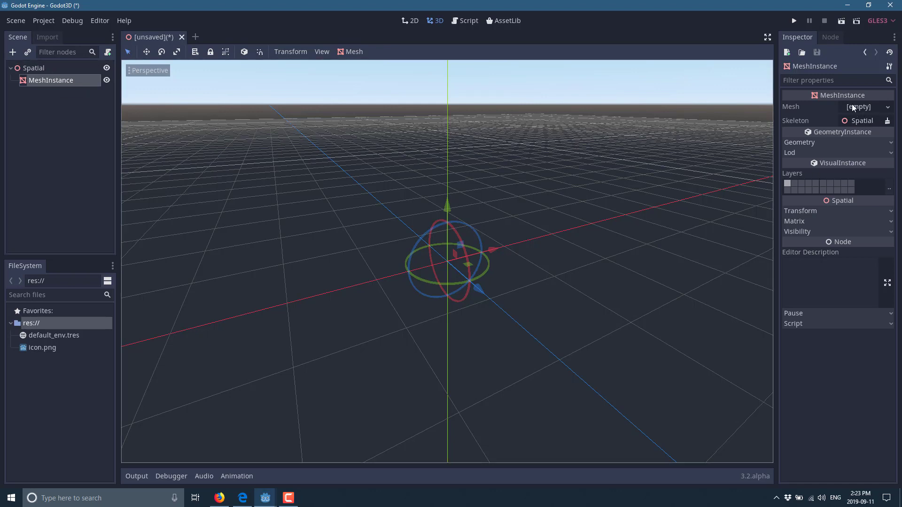
{"action": "left_click", "coordinate": [889, 107]}
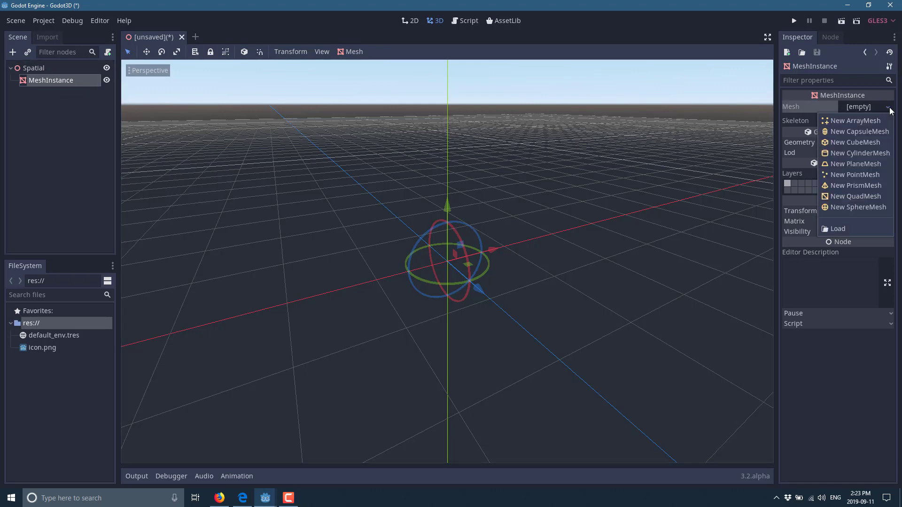
{"action": "left_click", "coordinate": [855, 144]}
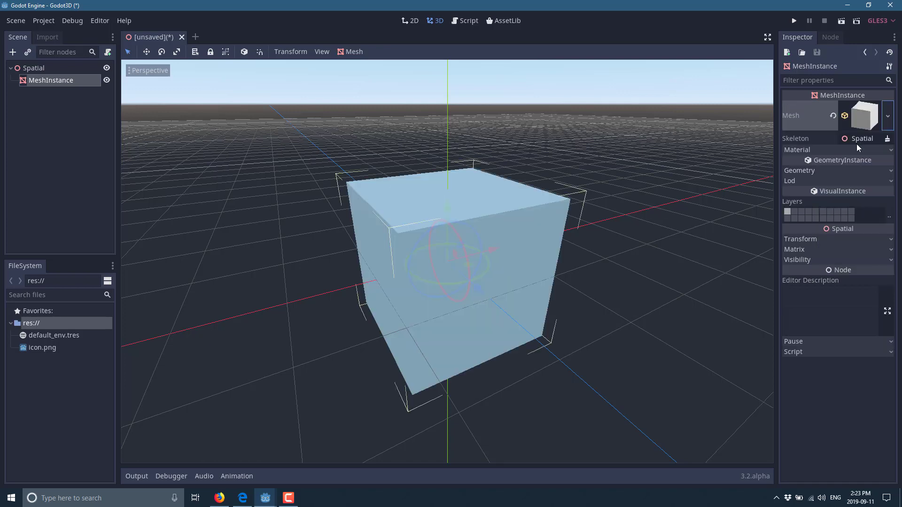
Examine the CubeMesh's editable properties, such as size and subdivisions, and return to the MeshInstance properties
{"action": "left_click", "coordinate": [887, 116]}
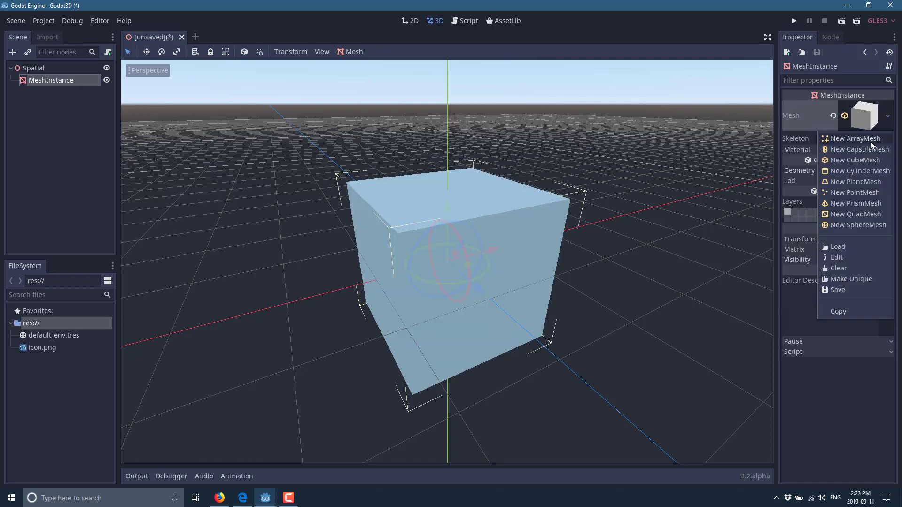
{"action": "left_click", "coordinate": [837, 257]}
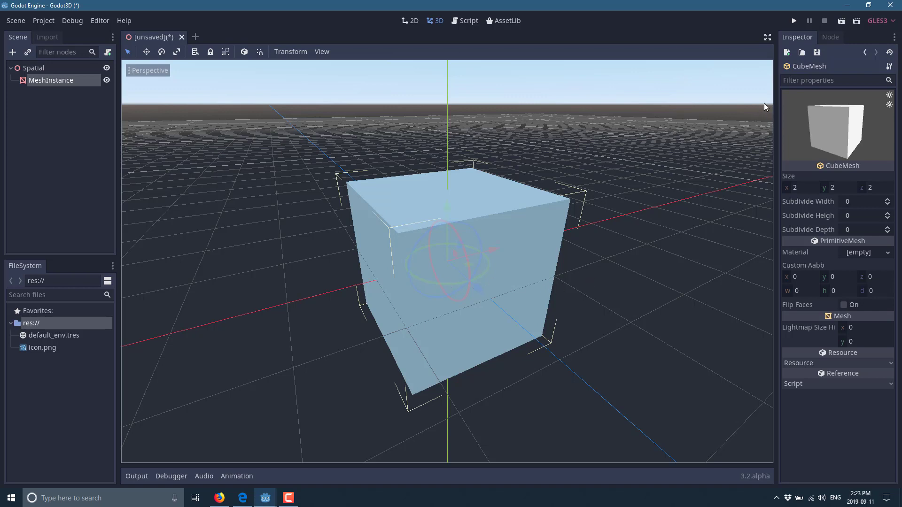
{"action": "left_click", "coordinate": [867, 52]}
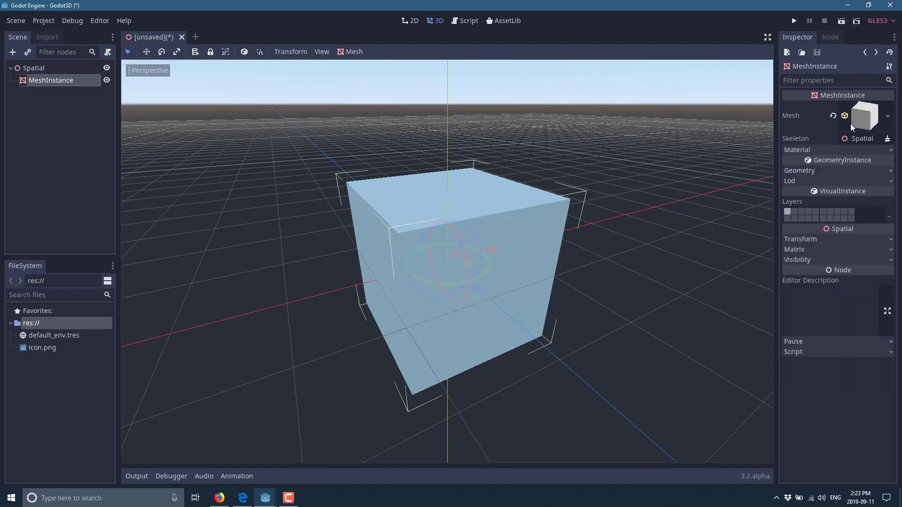
Assign a new SpatialMaterial to material slot 0 of the MeshInstance
{"action": "left_click", "coordinate": [877, 150]}
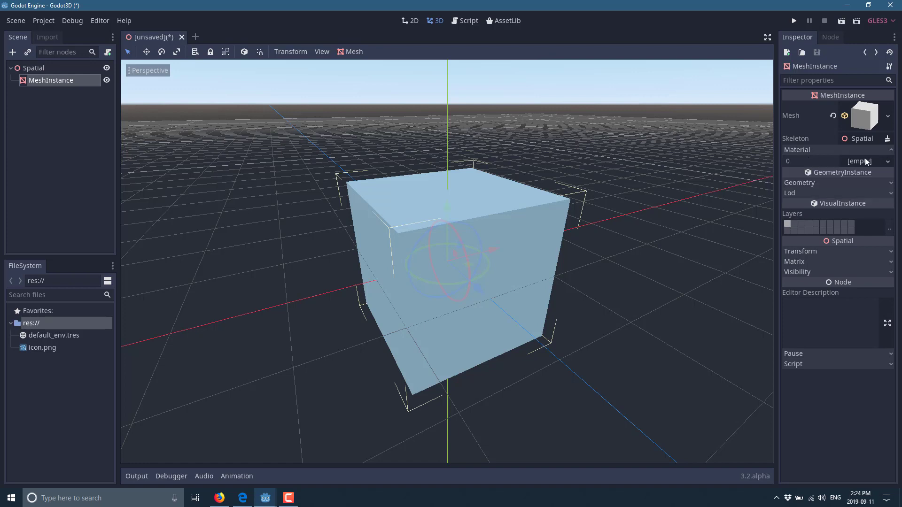
{"action": "left_click", "coordinate": [888, 162]}
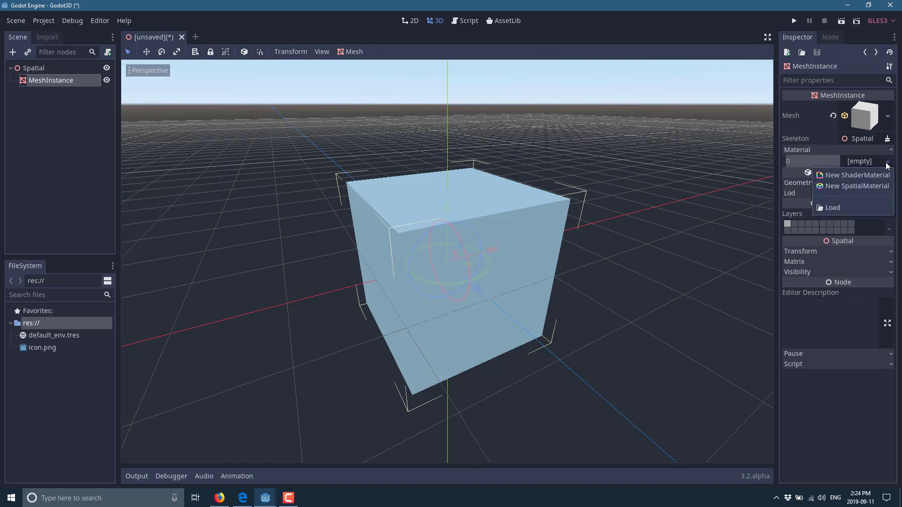
{"action": "left_click", "coordinate": [872, 186]}
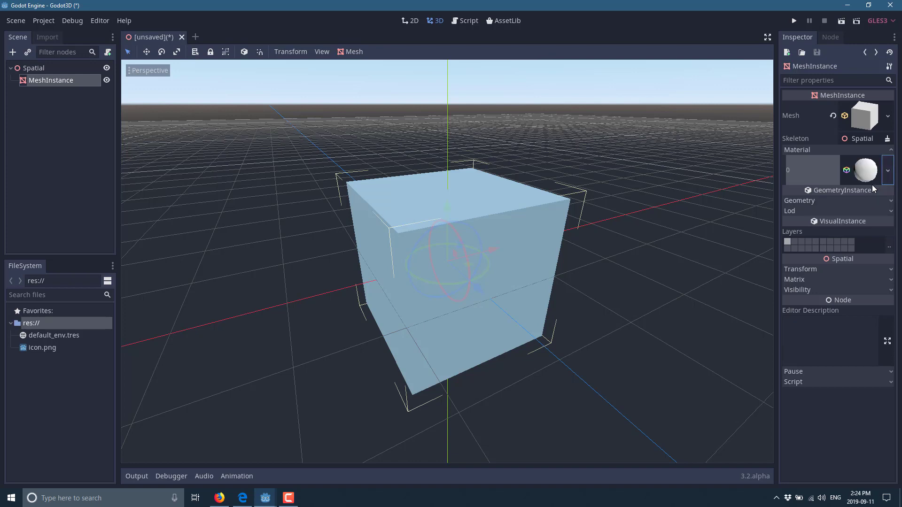
Edit the cube's SpatialMaterial and set its albedo color to dark red, hex b81313
{"action": "left_click", "coordinate": [888, 172]}
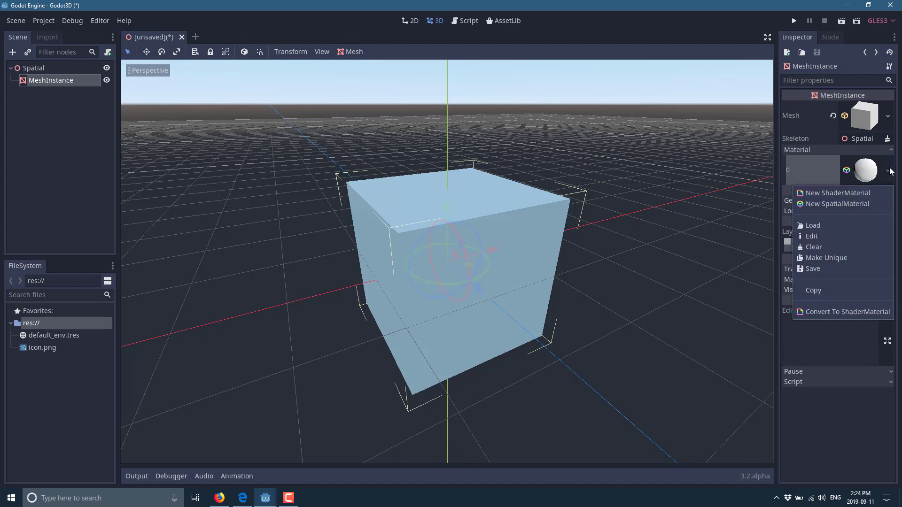
{"action": "left_click", "coordinate": [816, 236]}
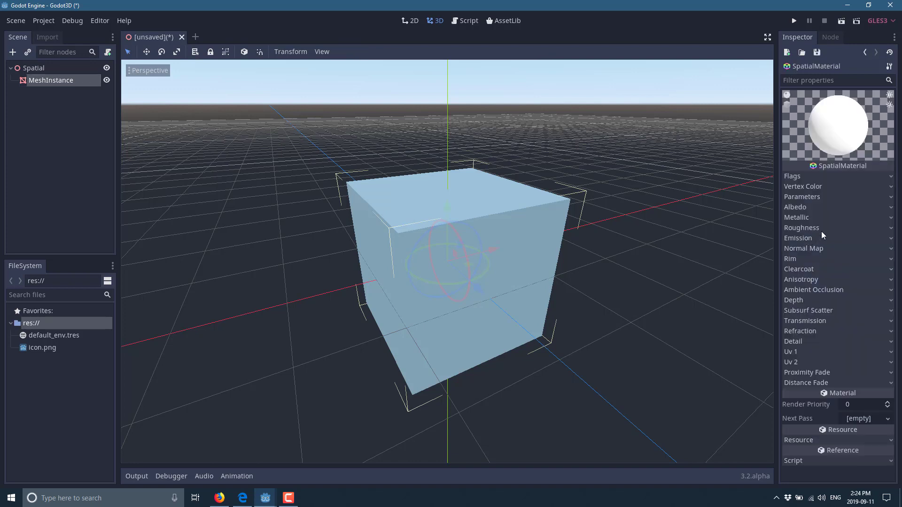
{"action": "left_click", "coordinate": [802, 186]}
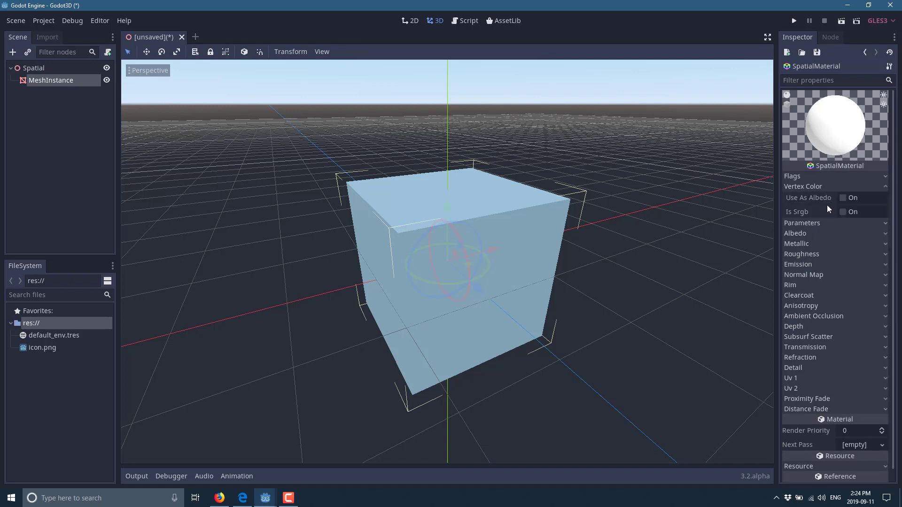
{"action": "left_click", "coordinate": [801, 235]}
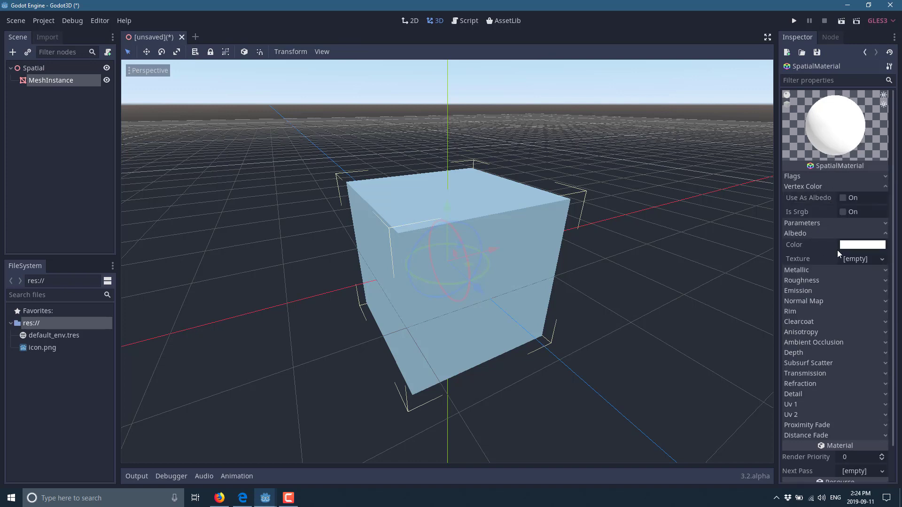
{"action": "left_click", "coordinate": [843, 245]}
{"action": "left_click_drag", "start_coordinate": [799, 69], "coordinate": [804, 62]}
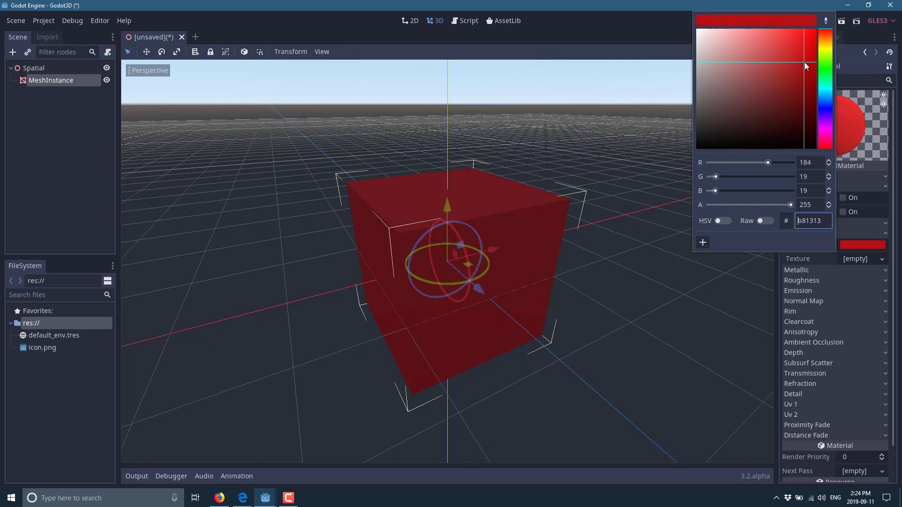
{"action": "left_click", "coordinate": [649, 285]}
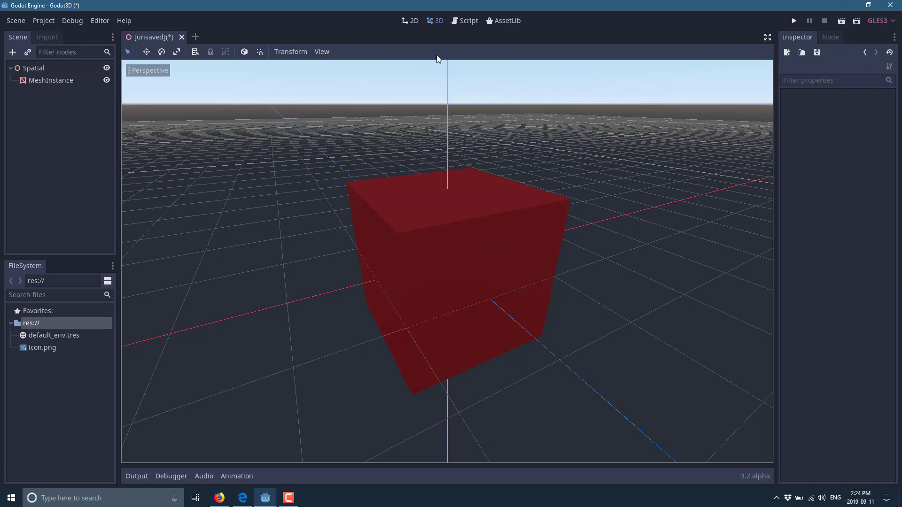
View the 2D and Script workspaces, and return to the 3D workspace
{"action": "left_click", "coordinate": [412, 21]}
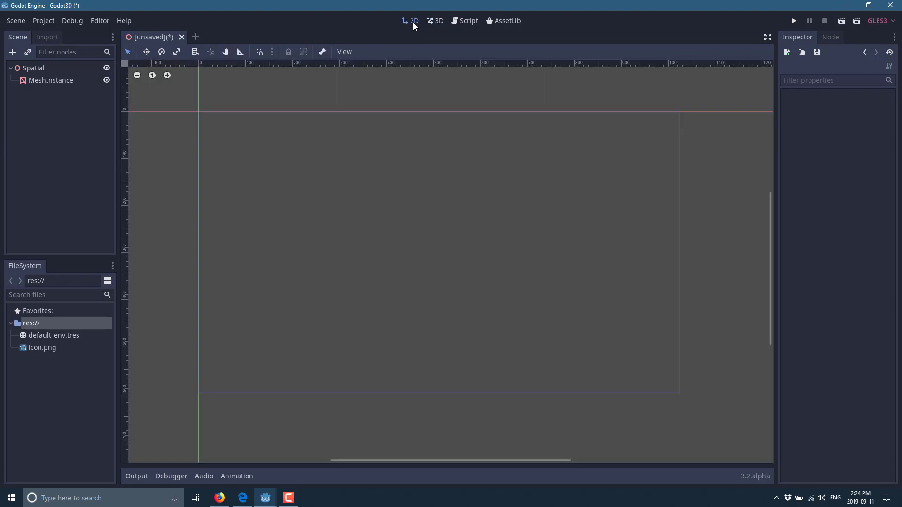
{"action": "left_click", "coordinate": [436, 21]}
{"action": "left_click", "coordinate": [464, 23]}
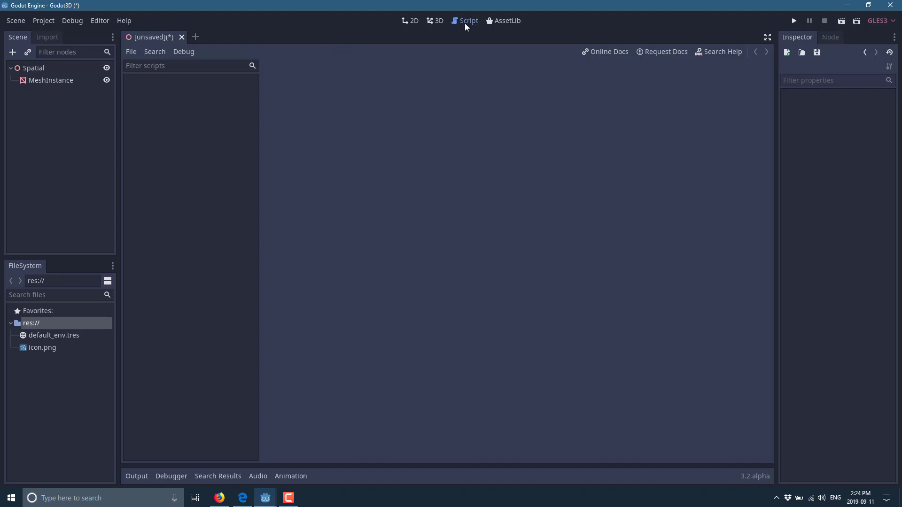
{"action": "left_click", "coordinate": [434, 23]}
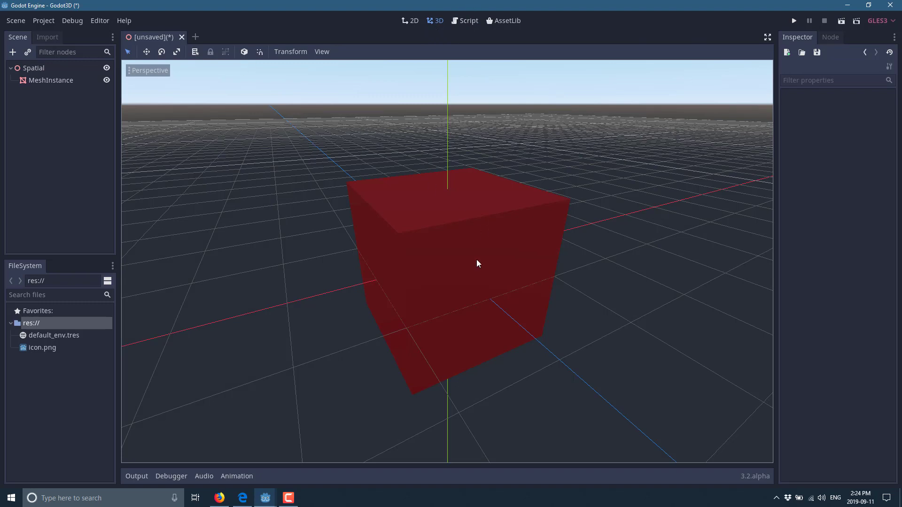
Orbit around the red cube and fly through the 3D viewport in freelook, moving forward, backward, up and down
{"action": "middle_click_drag", "start_coordinate": [608, 261], "coordinate": [430, 104]}
{"action": "middle_click_drag", "start_coordinate": [556, 122], "coordinate": [469, 217]}
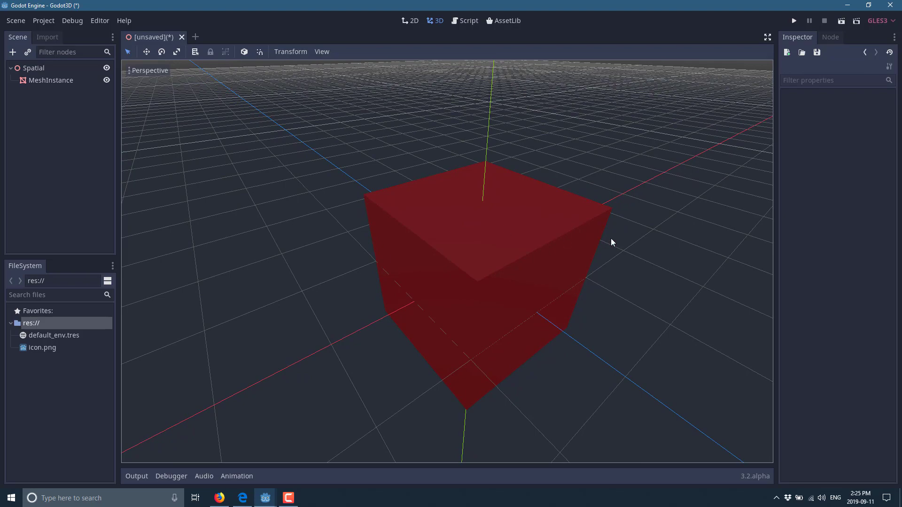
{"action": "right_click_drag", "start_coordinate": [611, 240], "coordinate": [573, 261]}
{"action": "key", "text": "w"}
{"action": "key", "text": "s"}
{"action": "key", "text": "w"}
{"action": "key", "text": "s"}
{"action": "key", "text": "q"}
{"action": "key", "text": "e"}
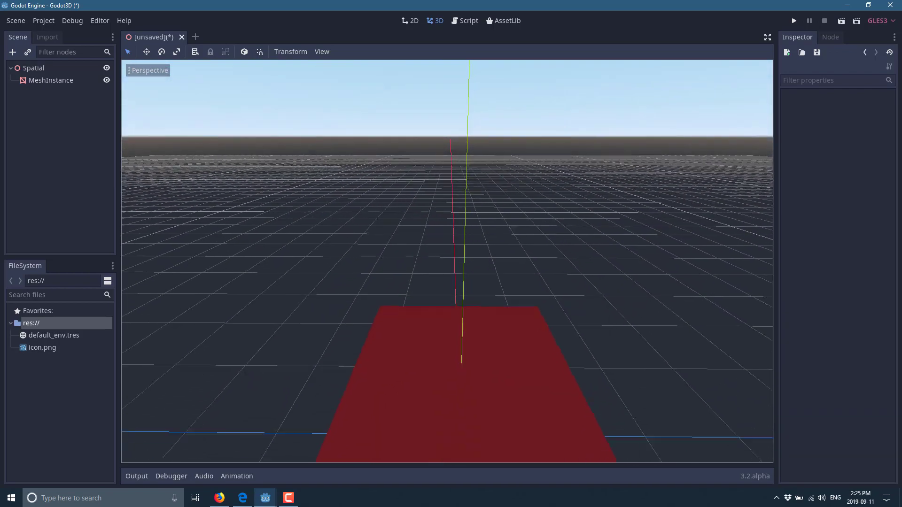
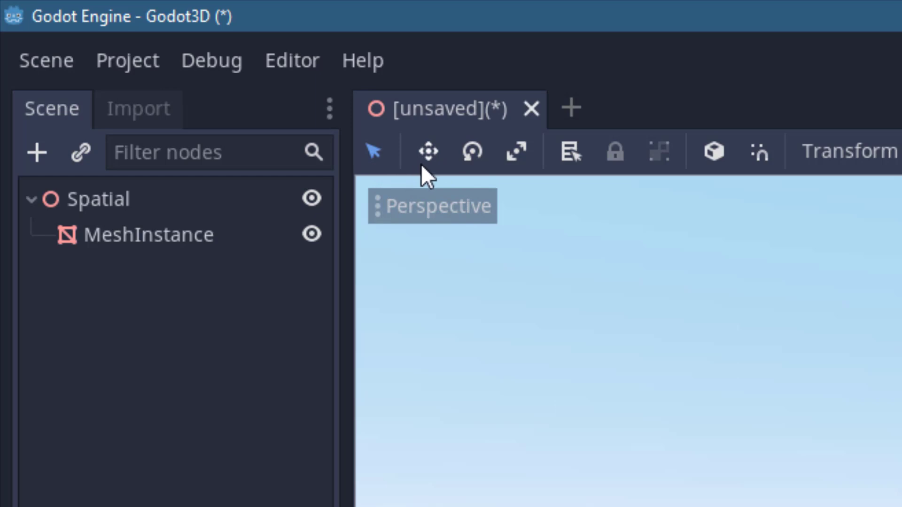
Cycle through the Move, Rotate and Scale modes and return to Select mode
{"action": "left_click", "coordinate": [425, 162]}
{"action": "left_click", "coordinate": [471, 157]}
{"action": "left_click", "coordinate": [522, 160]}
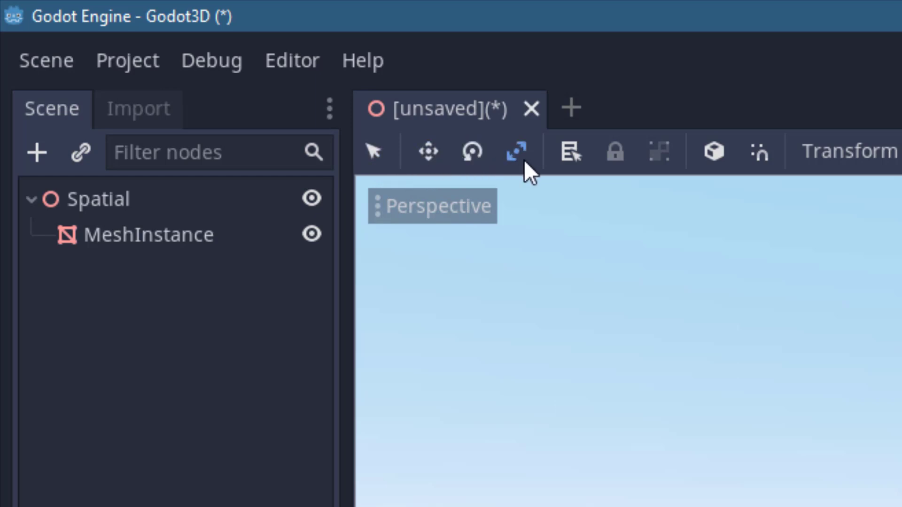
{"action": "left_click", "coordinate": [373, 151]}
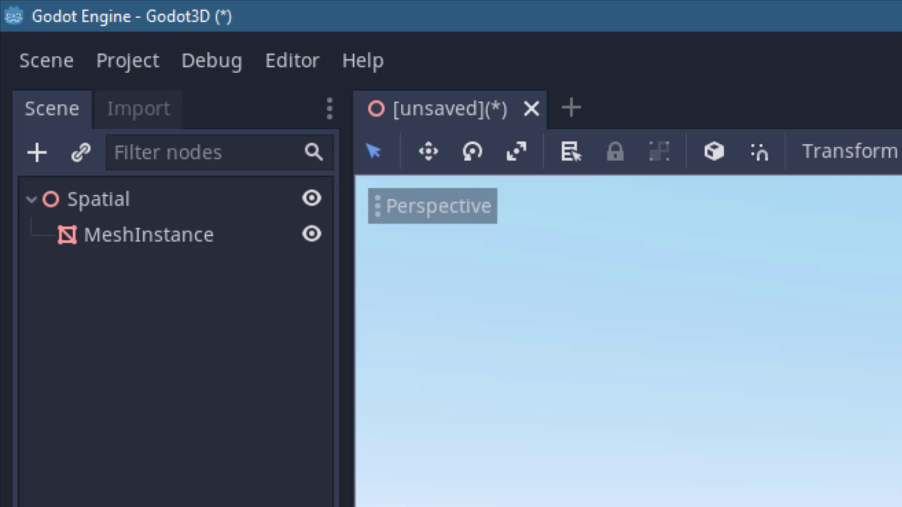
Move the MeshInstance cube along the negative Z axis away from the origin and rotate it about its Z axis
{"action": "left_click", "coordinate": [149, 235]}
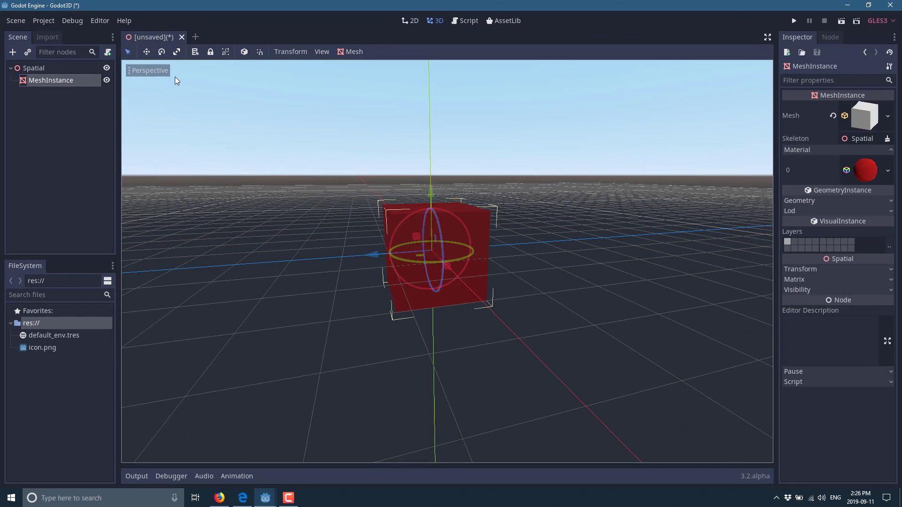
{"action": "left_click", "coordinate": [146, 52]}
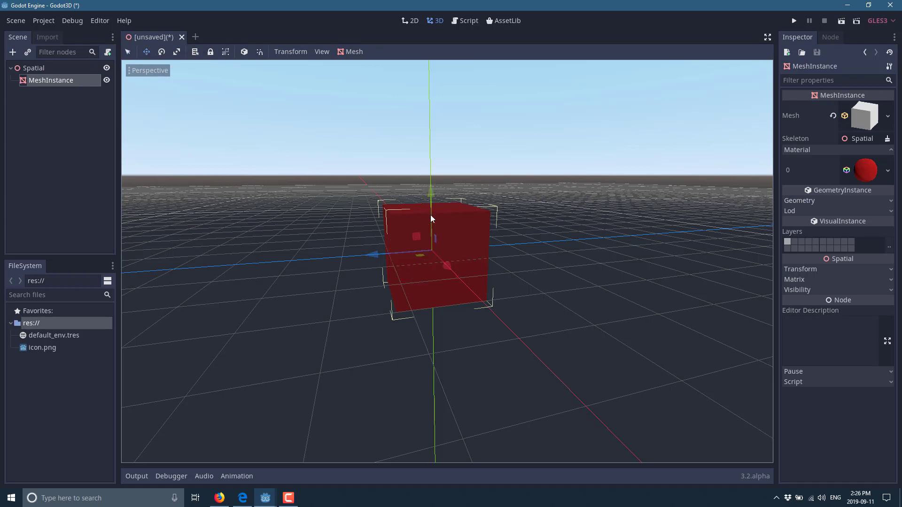
{"action": "left_click_drag", "start_coordinate": [377, 254], "coordinate": [561, 245]}
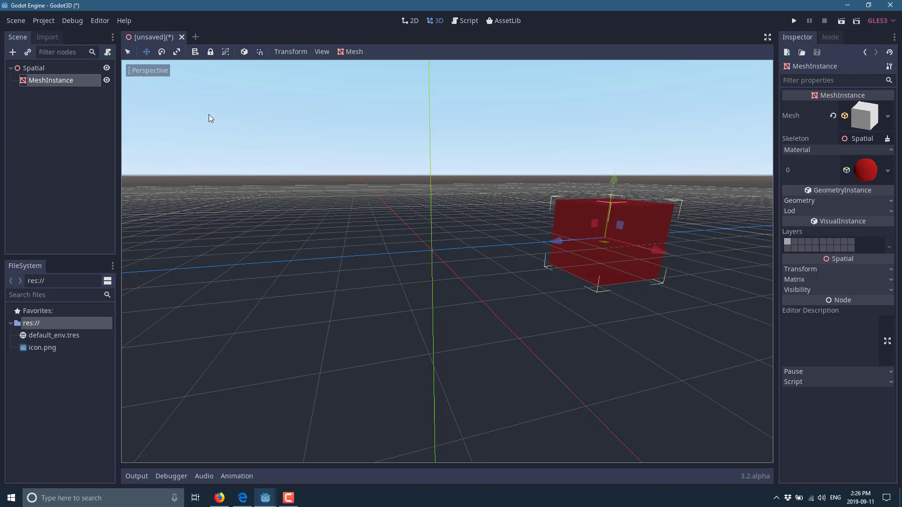
{"action": "left_click", "coordinate": [161, 53]}
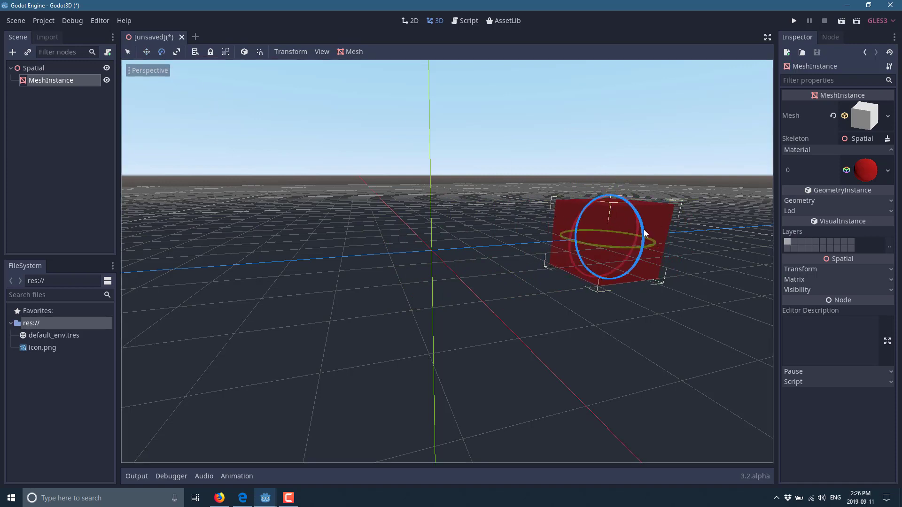
{"action": "mouse_move", "coordinate": [642, 230]}
{"action": "left_mouse_down"}
{"action": "mouse_move", "coordinate": [647, 251]}
{"action": "mouse_move", "coordinate": [639, 213]}
{"action": "mouse_move", "coordinate": [643, 255]}
{"action": "mouse_move", "coordinate": [608, 248]}
{"action": "mouse_move", "coordinate": [616, 250]}
{"action": "mouse_move", "coordinate": [591, 225]}
{"action": "mouse_move", "coordinate": [621, 252]}
{"action": "mouse_move", "coordinate": [616, 224]}
{"action": "mouse_move", "coordinate": [625, 230]}
{"action": "left_mouse_up"}
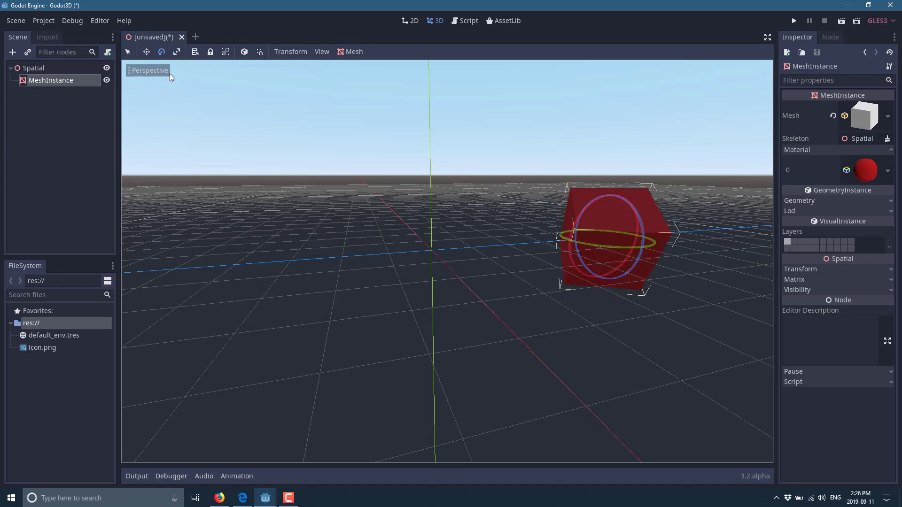
Scale the cube up along the X axis, in the XZ plane, and along the Z axis
{"action": "key", "text": "r"}
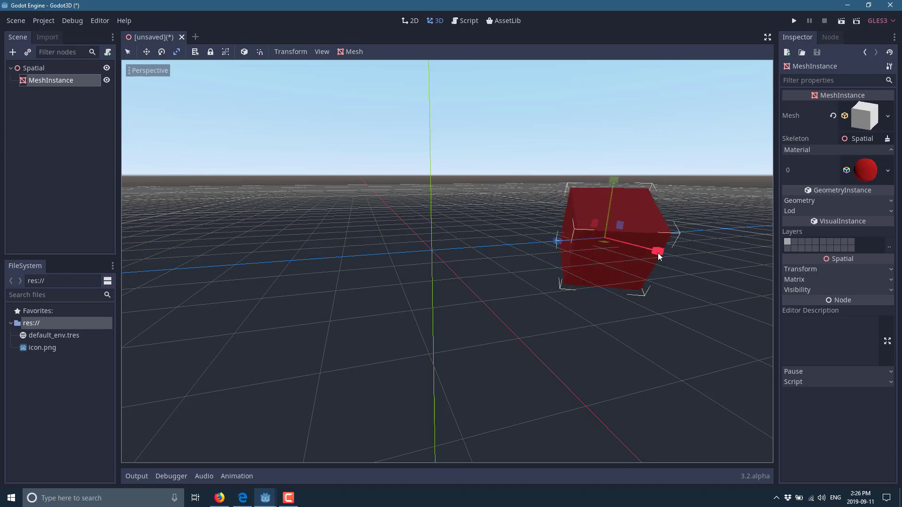
{"action": "left_click_drag", "start_coordinate": [653, 251], "coordinate": [672, 250]}
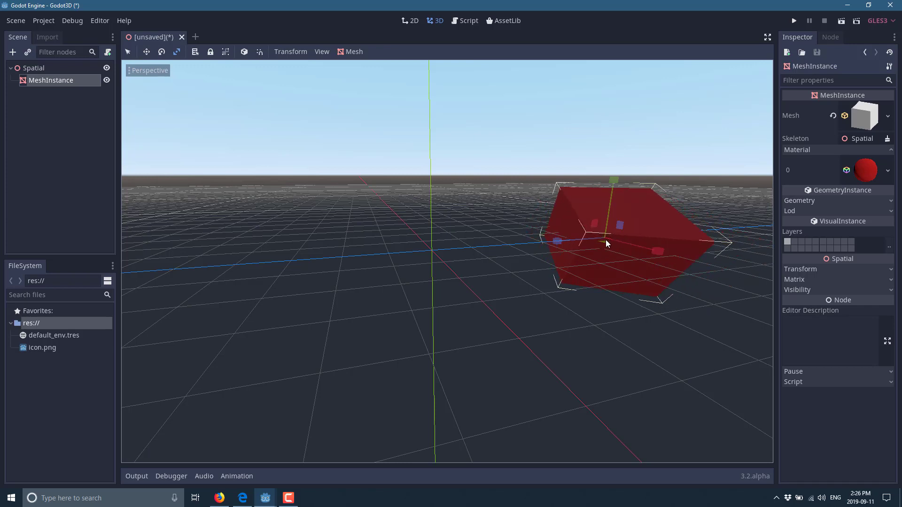
{"action": "left_click_drag", "start_coordinate": [604, 240], "coordinate": [594, 269]}
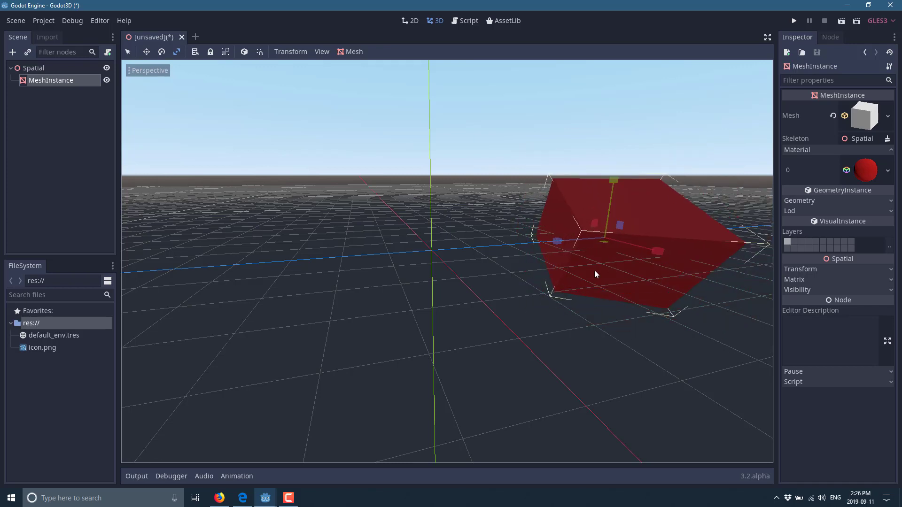
{"action": "left_click_drag", "start_coordinate": [555, 241], "coordinate": [527, 262]}
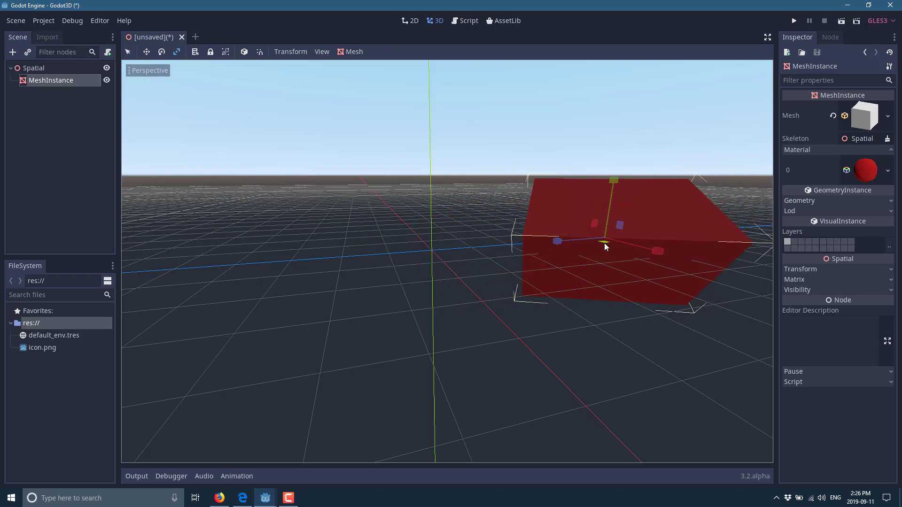
Move the scaled cube slightly farther along the negative Z axis, ending in Scale mode
{"action": "key", "text": "q"}
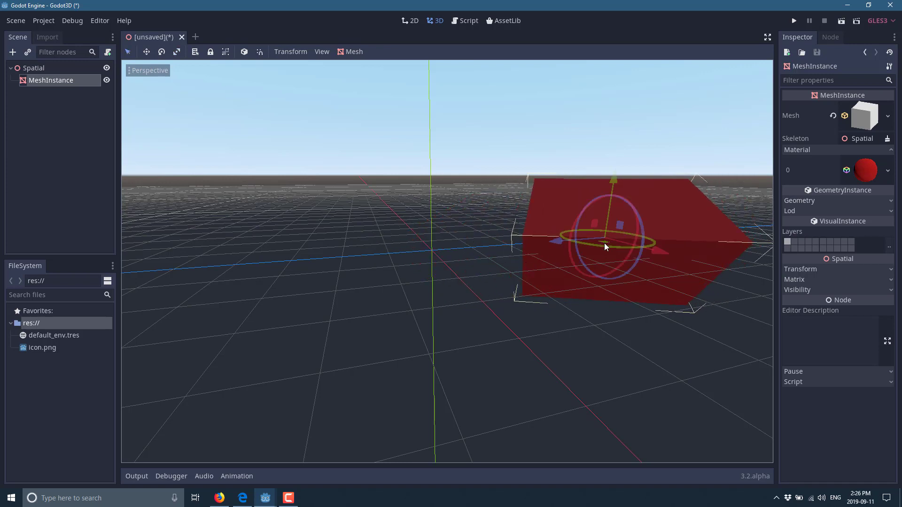
{"action": "key", "text": "w"}
{"action": "key", "text": "q"}
{"action": "key", "text": "w"}
{"action": "mouse_move", "coordinate": [564, 248]}
{"action": "left_mouse_down"}
{"action": "mouse_move", "coordinate": [595, 237]}
{"action": "mouse_move", "coordinate": [575, 245]}
{"action": "left_mouse_up"}
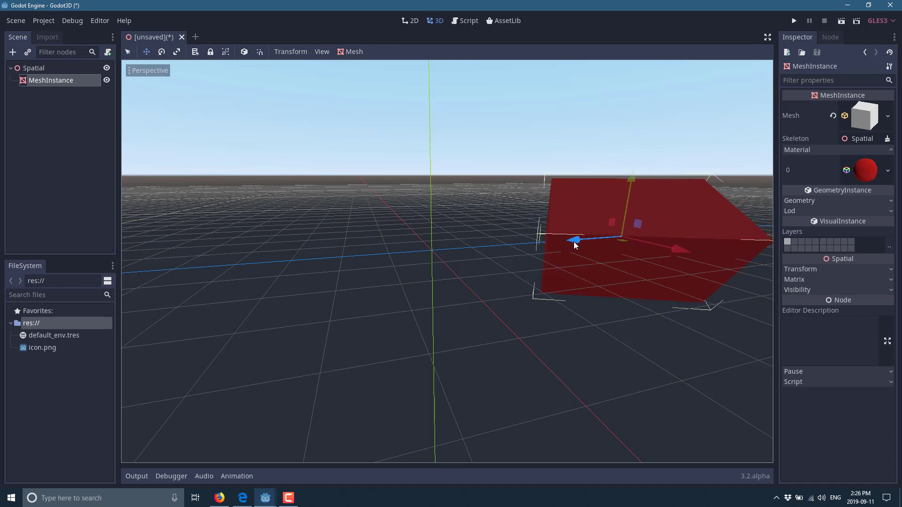
{"action": "key", "text": "e"}
{"action": "key", "text": "r"}
Focus the viewport on the selected MeshInstance, zoom far out, refocus on it and zoom back in
{"action": "key", "text": "f"}
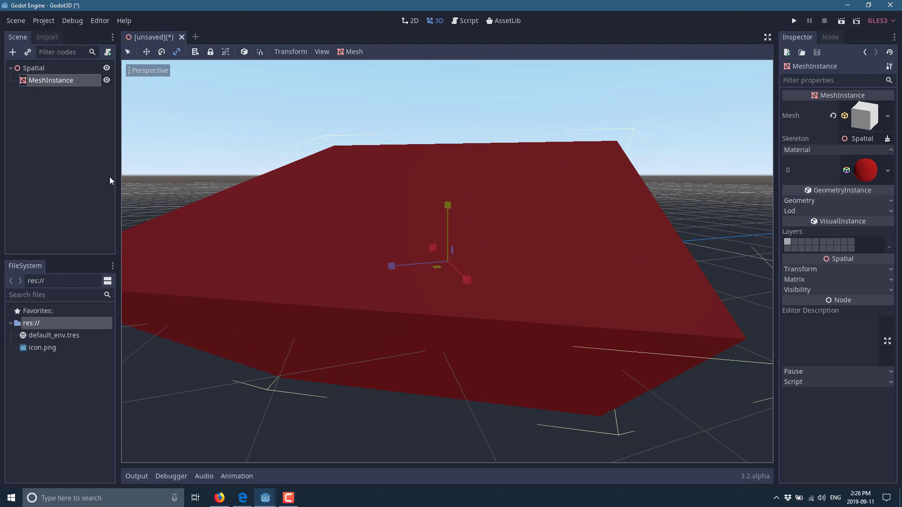
{"action": "scroll", "coordinate": [582, 217], "scroll_direction": "down", "scroll_amount": 15}
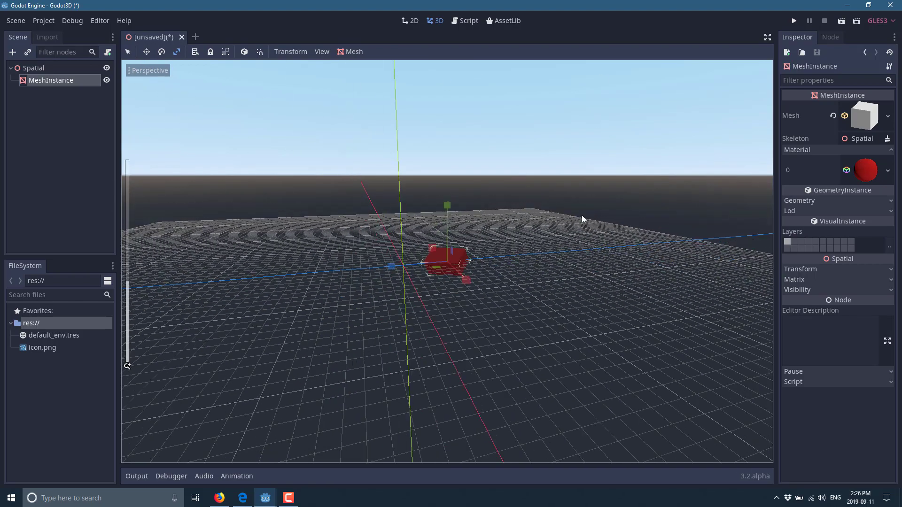
{"action": "scroll", "coordinate": [126, 364], "scroll_direction": "down", "scroll_amount": 10}
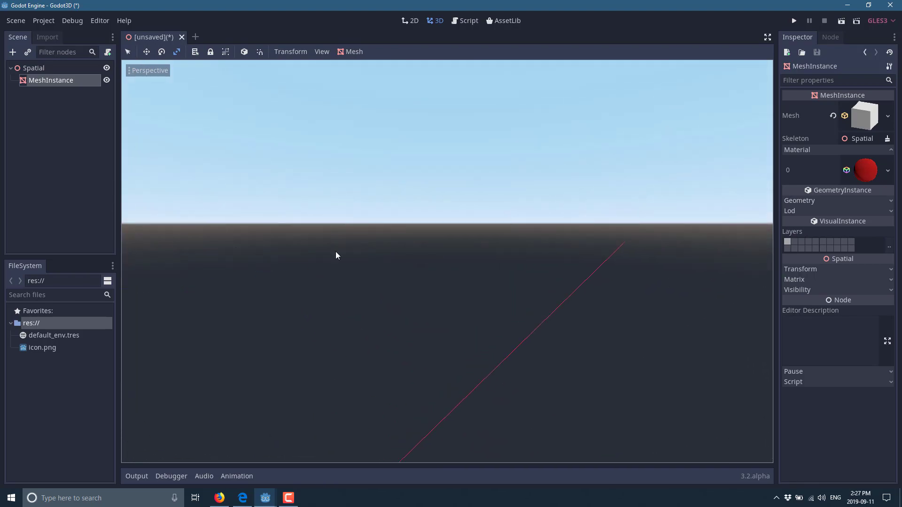
{"action": "key", "text": "f"}
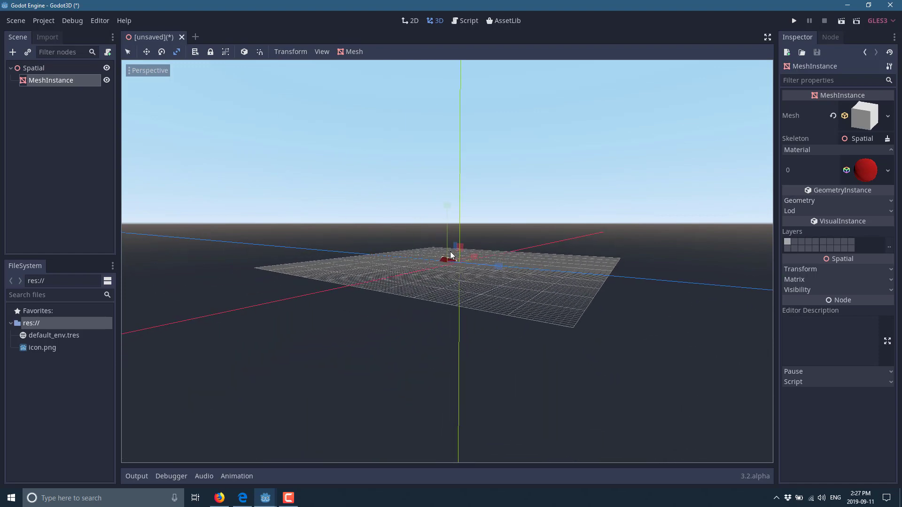
{"action": "scroll", "coordinate": [446, 277], "scroll_direction": "up", "scroll_amount": 10}
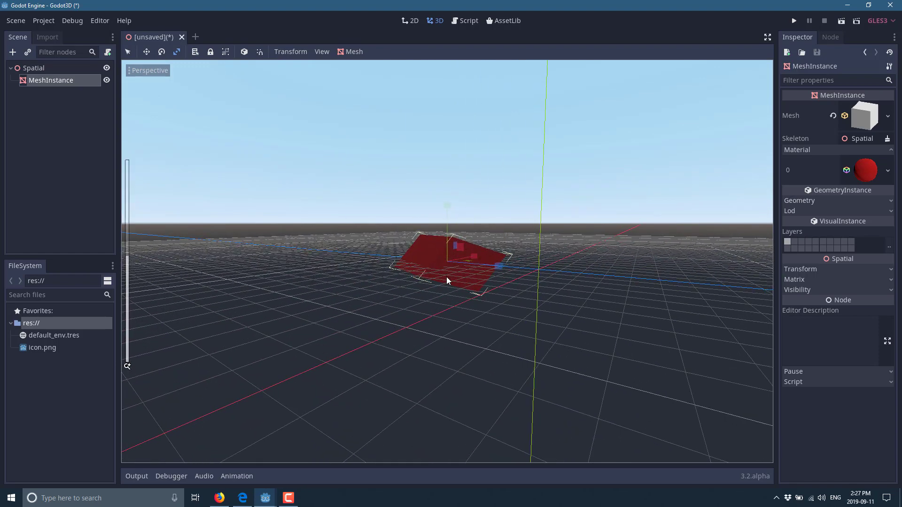
Look around the scaled cube in freelook from below and above the grid
{"action": "right_click_drag", "start_coordinate": [447, 281], "coordinate": [397, 275]}
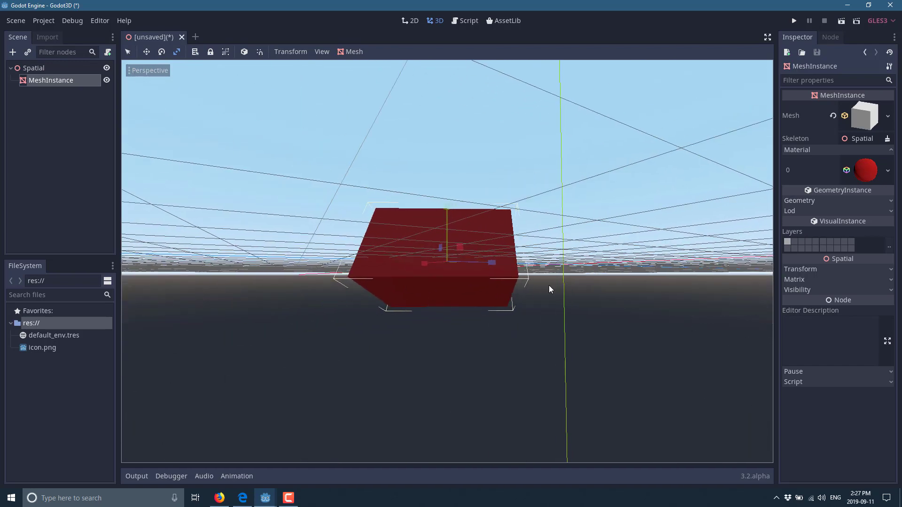
{"action": "scroll", "coordinate": [548, 285], "scroll_direction": "up", "scroll_amount": 6}
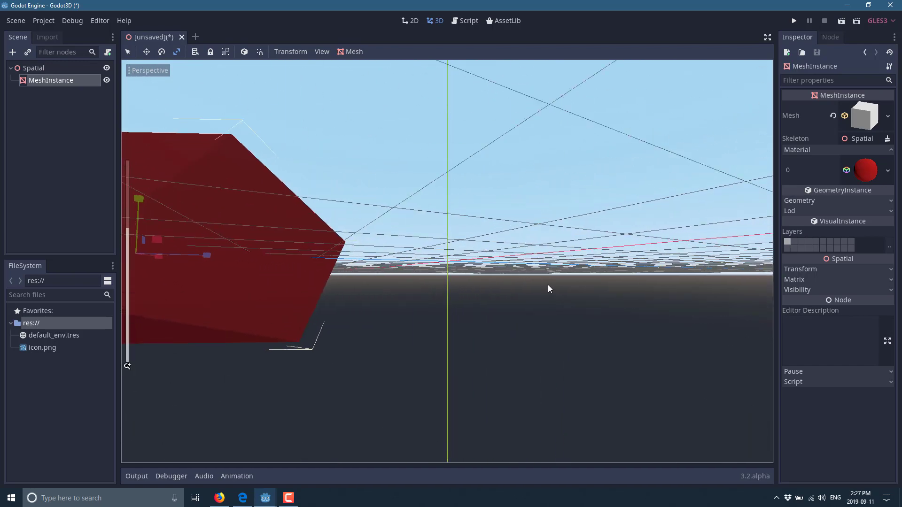
{"action": "key", "text": "w"}
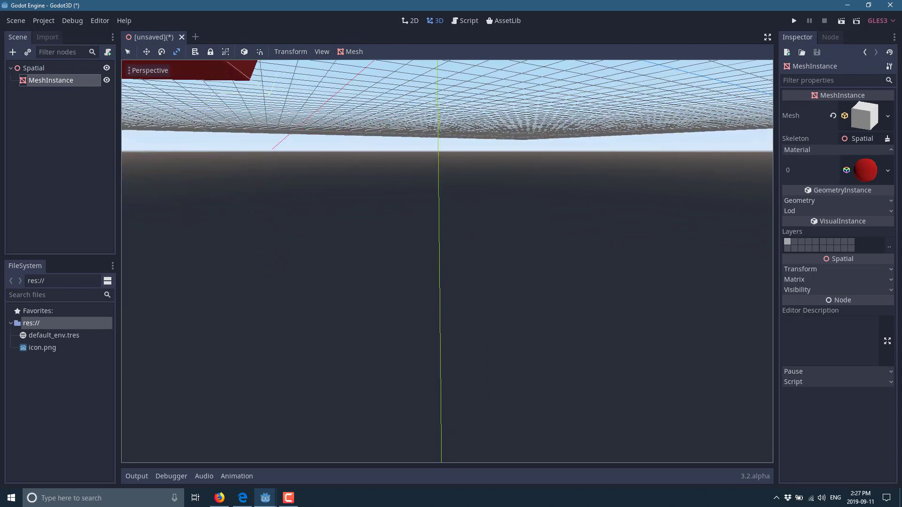
{"action": "right_click_drag", "start_coordinate": [294, 155], "coordinate": [294, 232]}
{"action": "right_click_drag", "start_coordinate": [427, 240], "coordinate": [440, 256]}
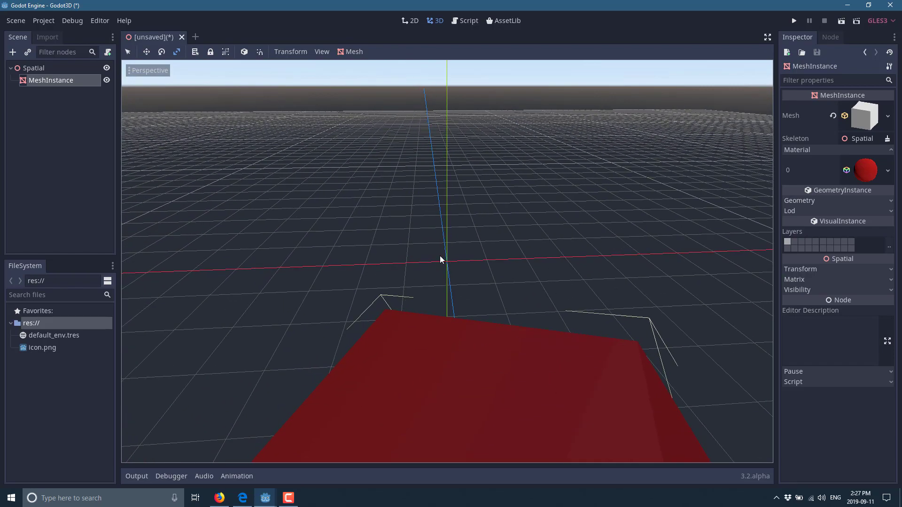
{"action": "right_click_drag", "start_coordinate": [581, 284], "coordinate": [130, 120]}
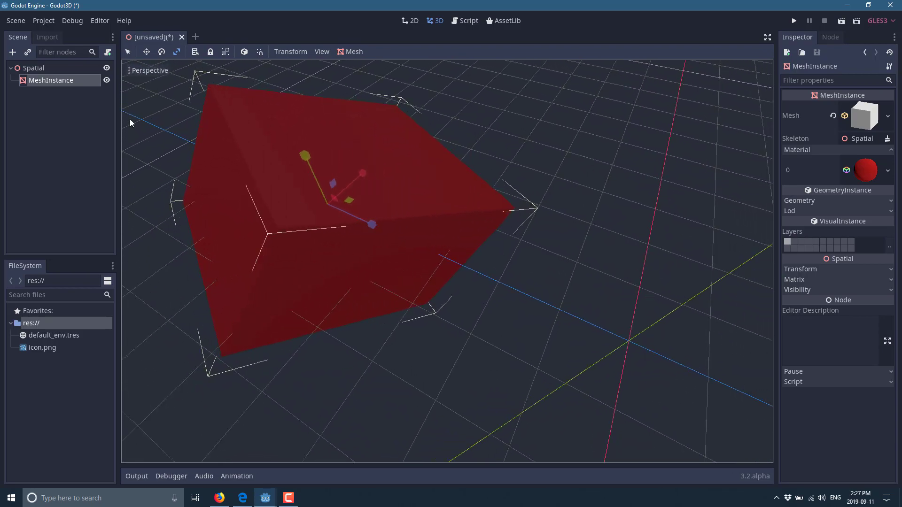
View the scaled cube in the viewport's Right view and switch to its Top view
{"action": "left_click", "coordinate": [132, 72]}
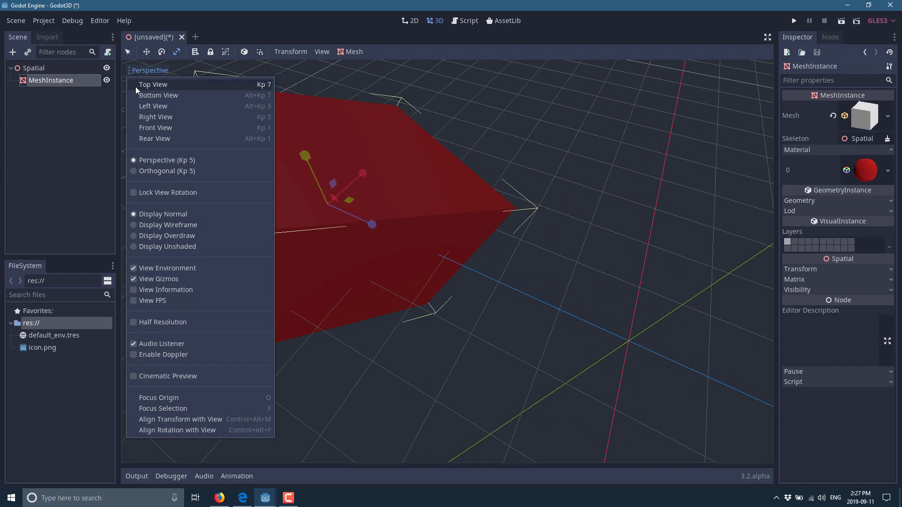
{"action": "left_click", "coordinate": [131, 70]}
{"action": "left_click", "coordinate": [130, 69]}
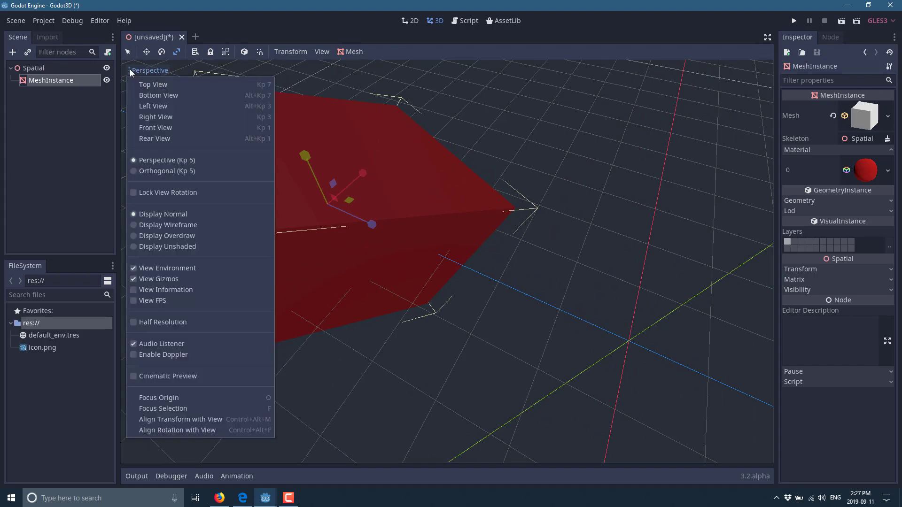
{"action": "left_click", "coordinate": [154, 117]}
{"action": "left_click", "coordinate": [134, 71]}
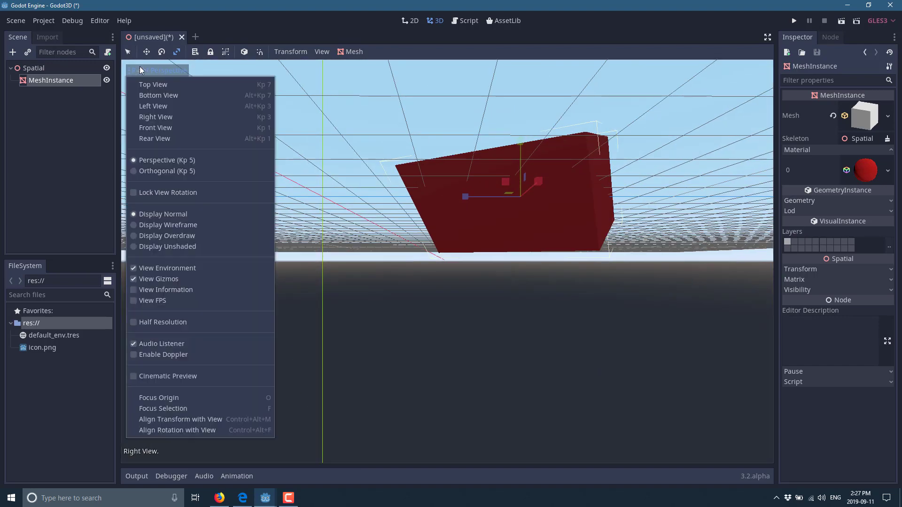
{"action": "left_click", "coordinate": [142, 85]}
{"action": "left_click", "coordinate": [131, 73]}
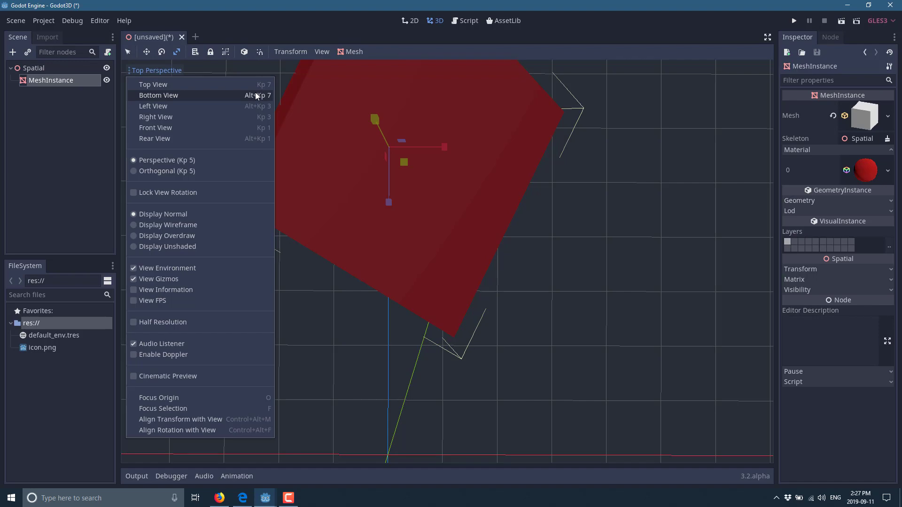
{"action": "left_click", "coordinate": [594, 155]}
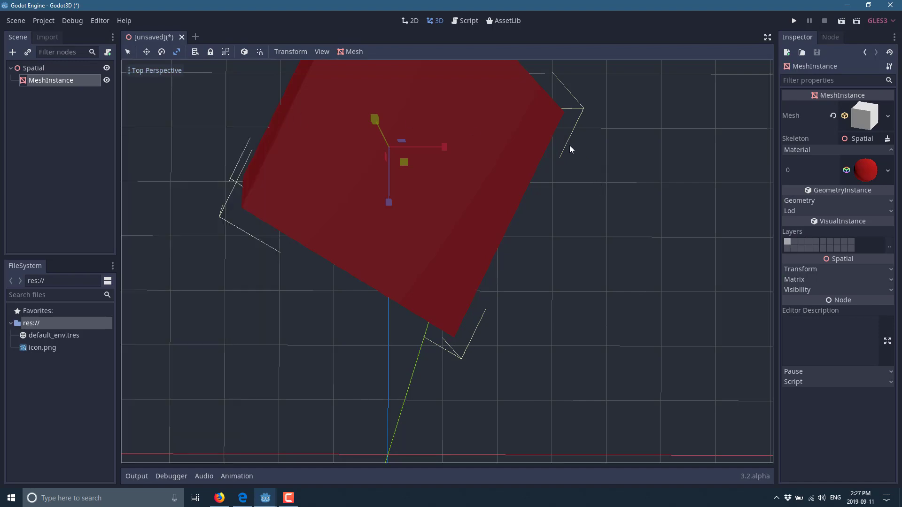
Cycle the viewport through the Right, Front and Top views using the view shortcuts, ending in Top view
{"action": "key", "text": "KP_3"}
{"action": "key", "text": "KP_1"}
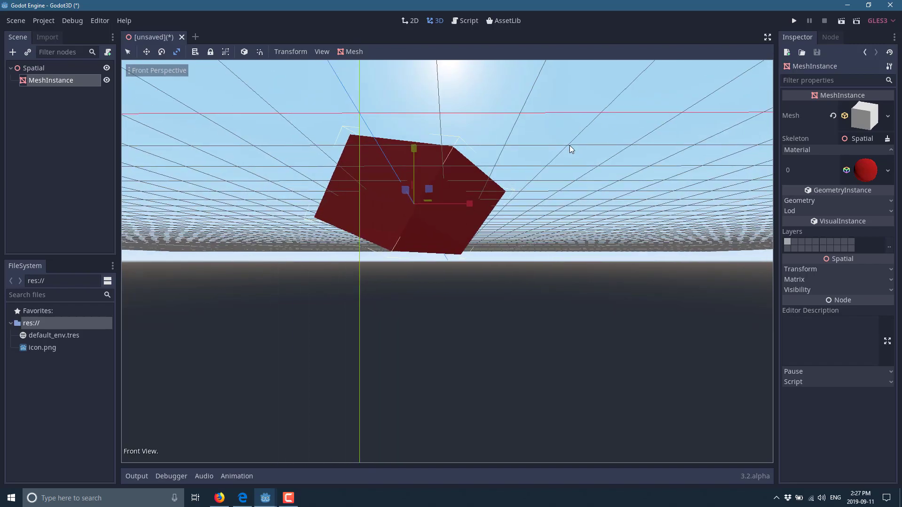
{"action": "key", "text": "KP_7"}
{"action": "key", "text": "KP_1"}
{"action": "key", "text": "KP_3"}
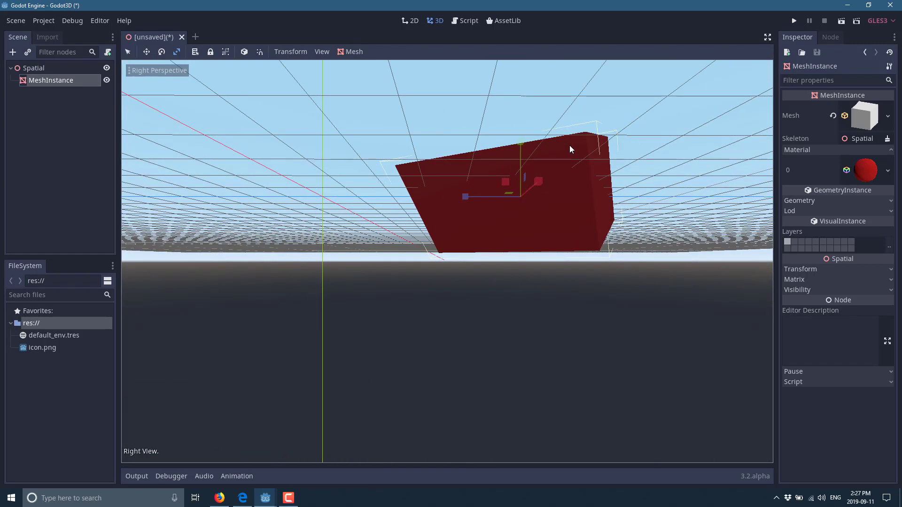
{"action": "key", "text": "Page_Down"}
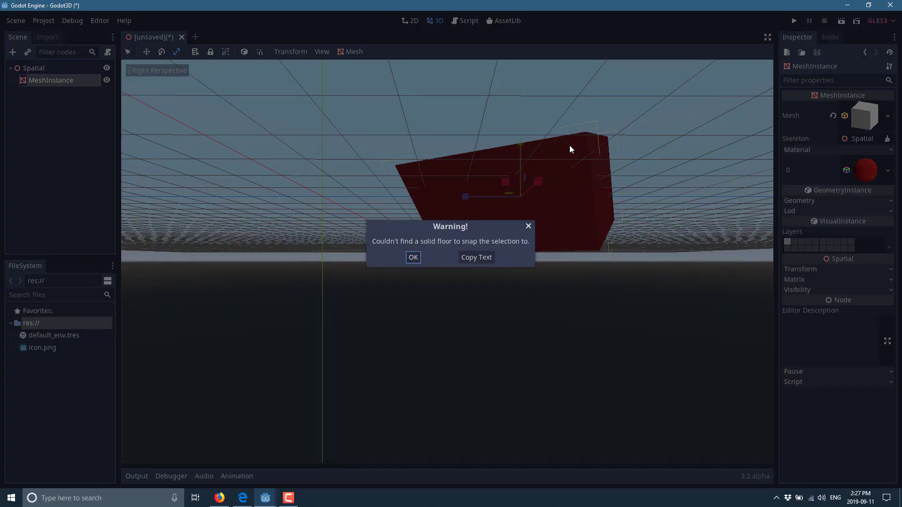
{"action": "key", "text": "Escape"}
{"action": "key", "text": "KP_1"}
{"action": "key", "text": "KP_7"}
{"action": "key", "text": "KP_1"}
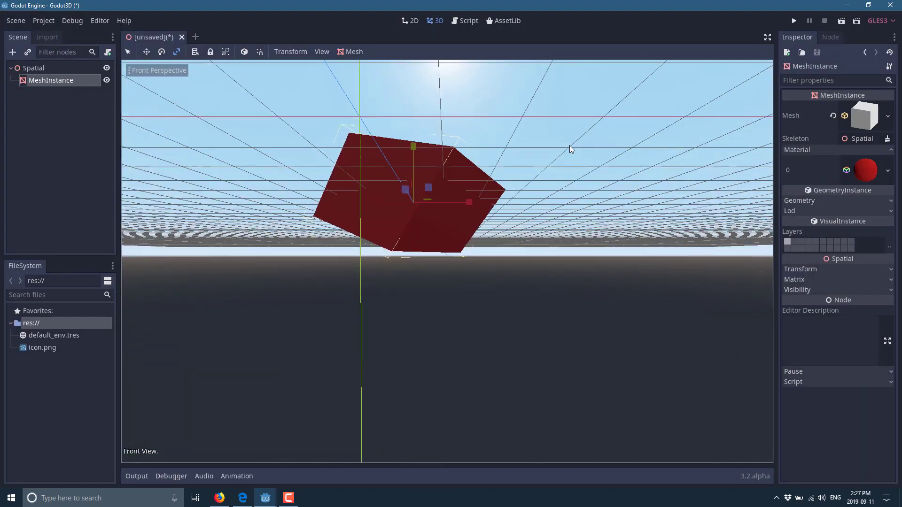
{"action": "key", "text": "KP_7"}
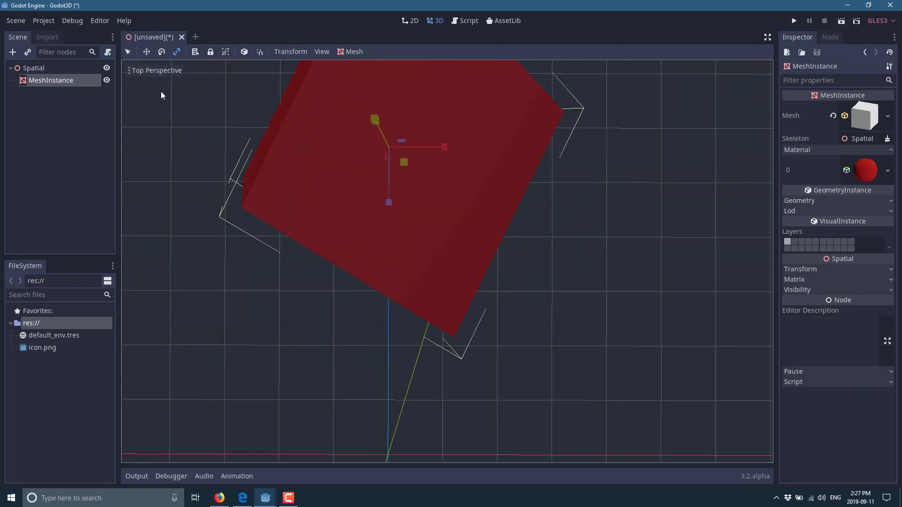
Orbit out of the Top view to an angled view, compare Orthogonal projection, and return to Perspective
{"action": "left_click", "coordinate": [149, 70]}
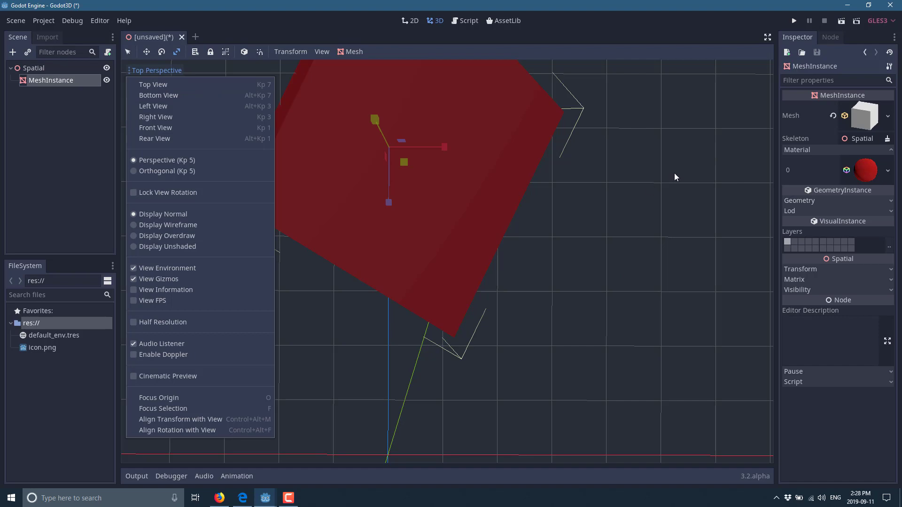
{"action": "middle_click_drag", "start_coordinate": [622, 257], "coordinate": [622, 216]}
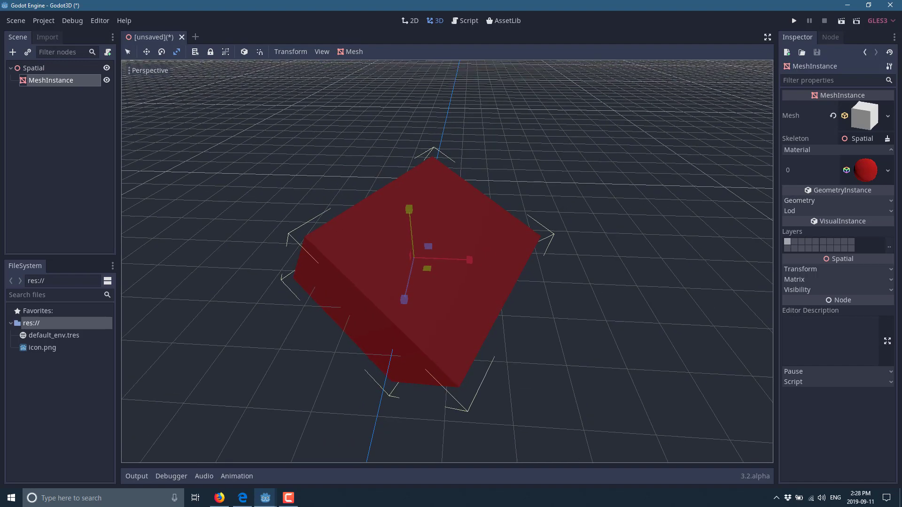
{"action": "left_click", "coordinate": [139, 71]}
{"action": "left_click", "coordinate": [134, 172]}
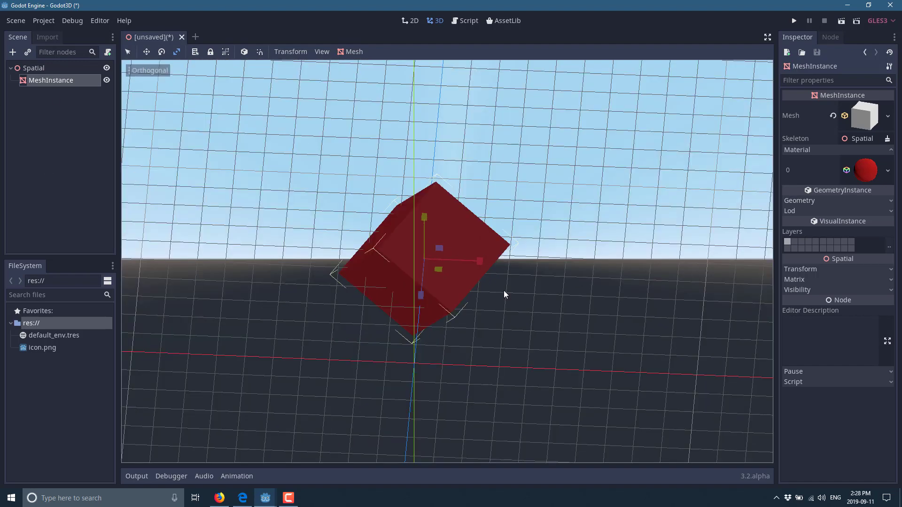
{"action": "left_click", "coordinate": [131, 70]}
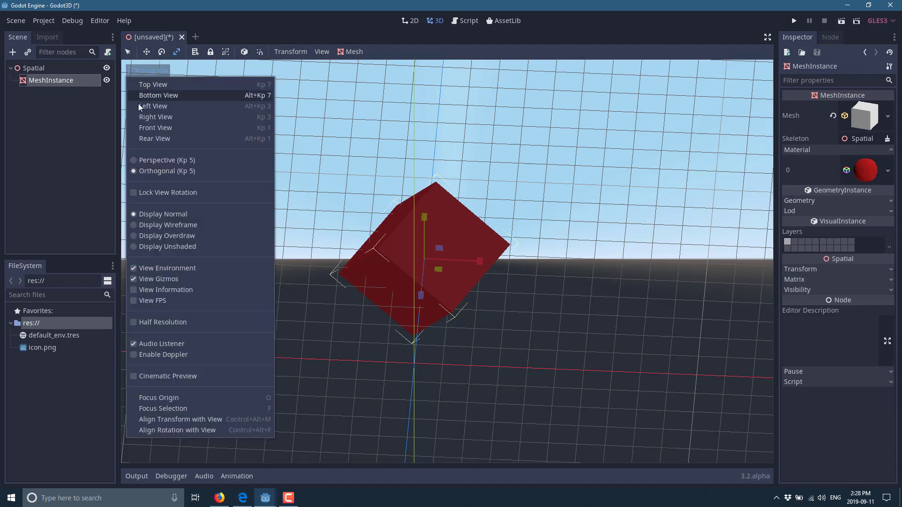
{"action": "left_click", "coordinate": [134, 159]}
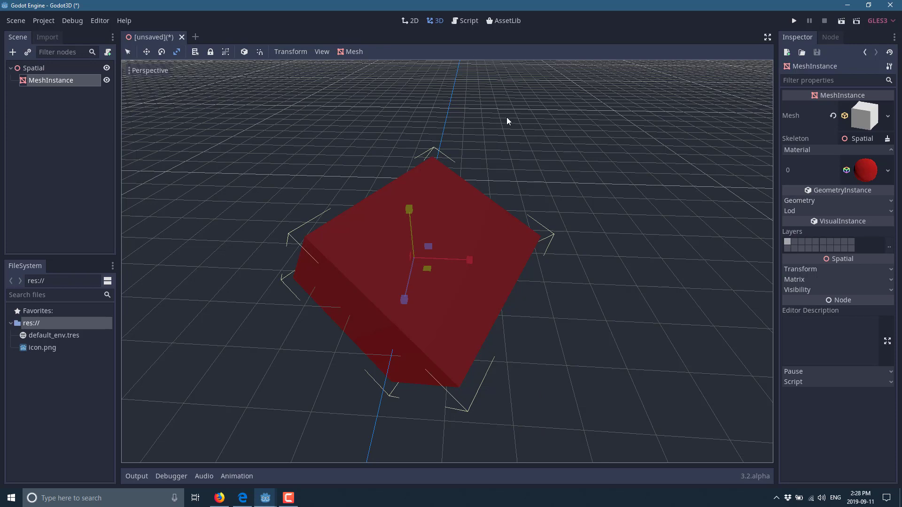
Preview the cube in Wireframe, Overdraw and Unshaded display modes, and restore Display Normal
{"action": "left_click", "coordinate": [141, 72]}
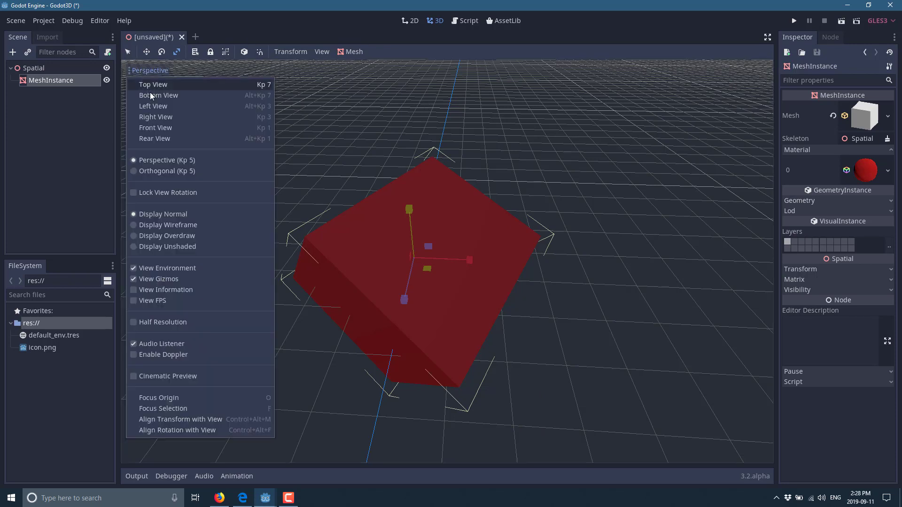
{"action": "left_click", "coordinate": [137, 224]}
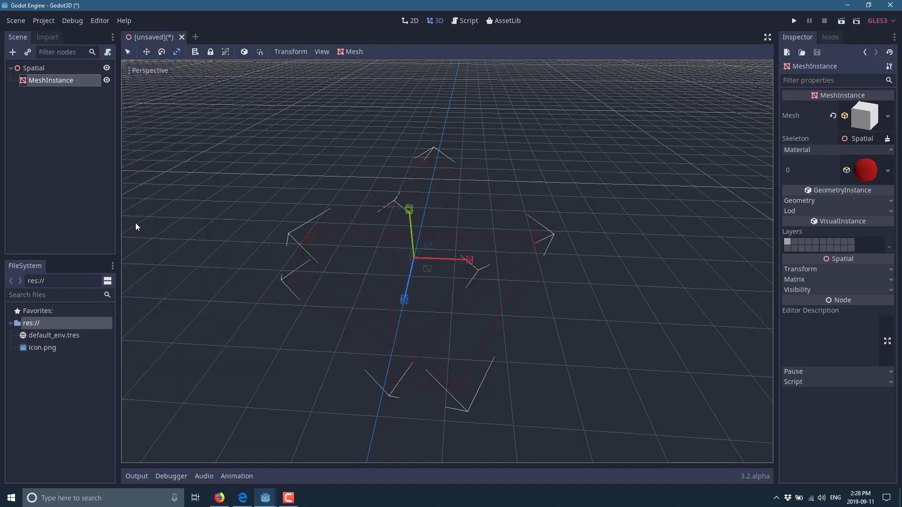
{"action": "left_click", "coordinate": [141, 71]}
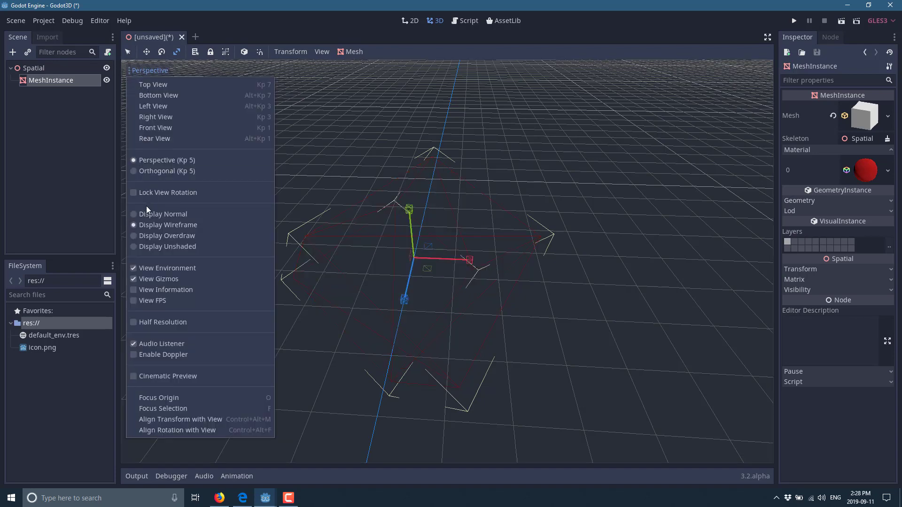
{"action": "left_click", "coordinate": [139, 230]}
{"action": "left_click", "coordinate": [135, 73]}
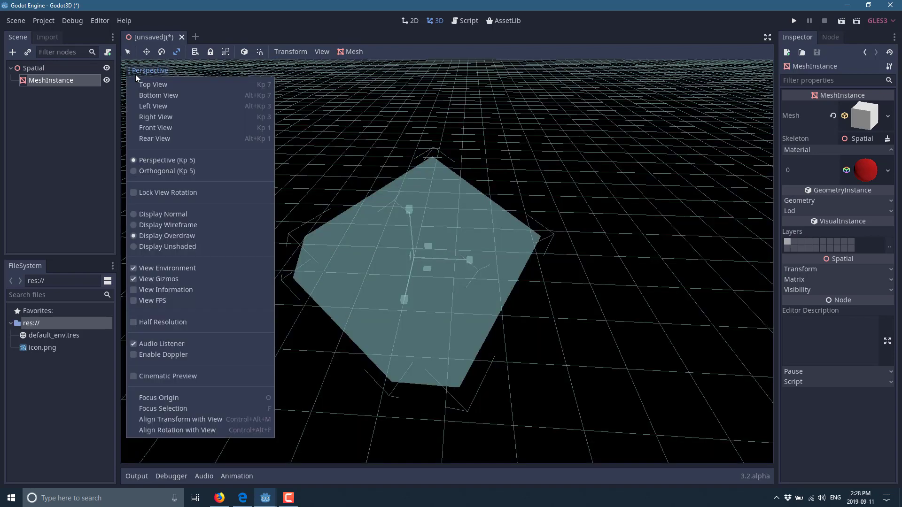
{"action": "left_click", "coordinate": [146, 225]}
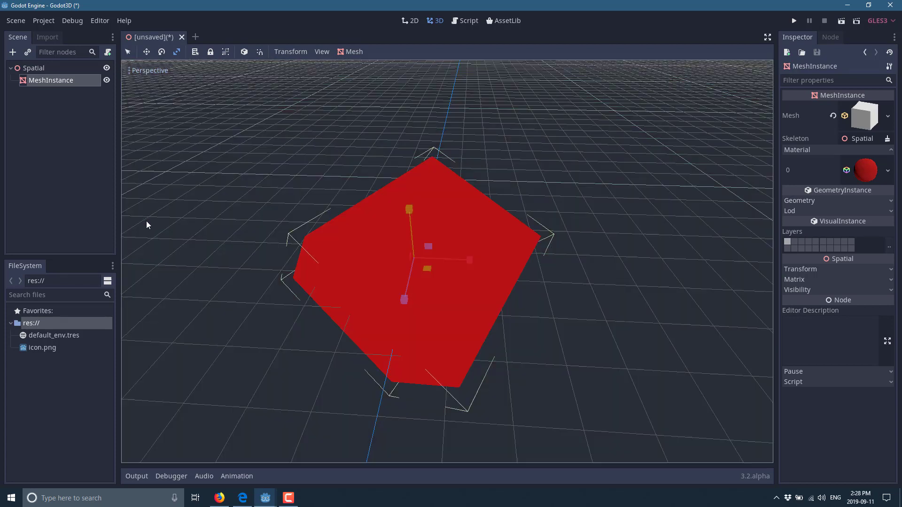
{"action": "left_click", "coordinate": [141, 70]}
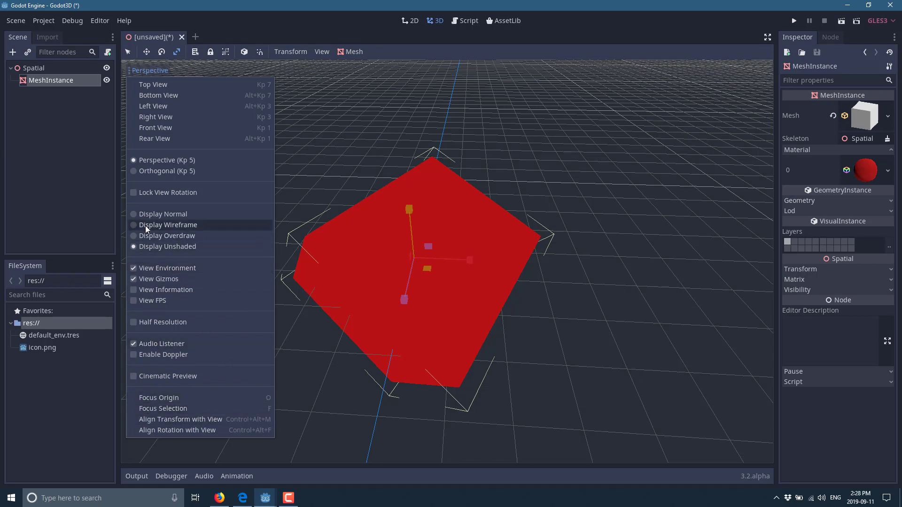
{"action": "left_click", "coordinate": [135, 215]}
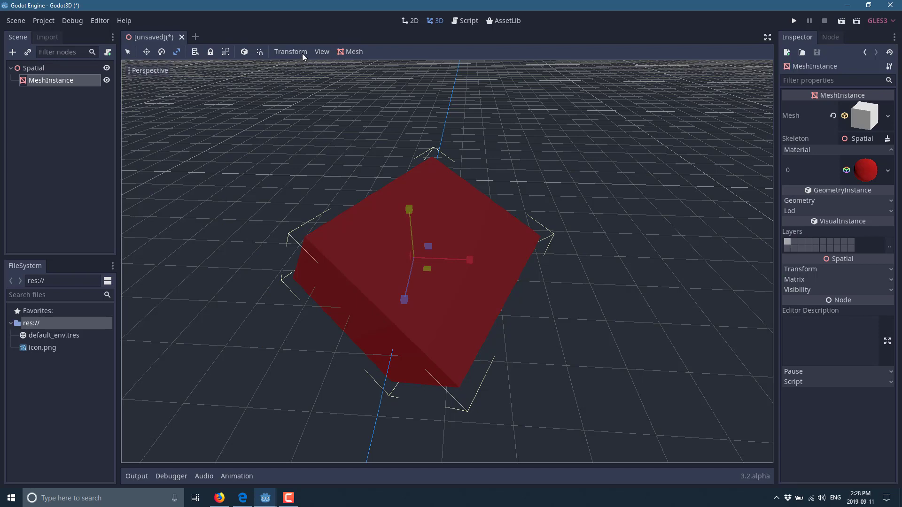
Split the 3D editor into 3 Viewports, setting the lower right one to Right View and the lower left one to Rear View
{"action": "left_click", "coordinate": [323, 52]}
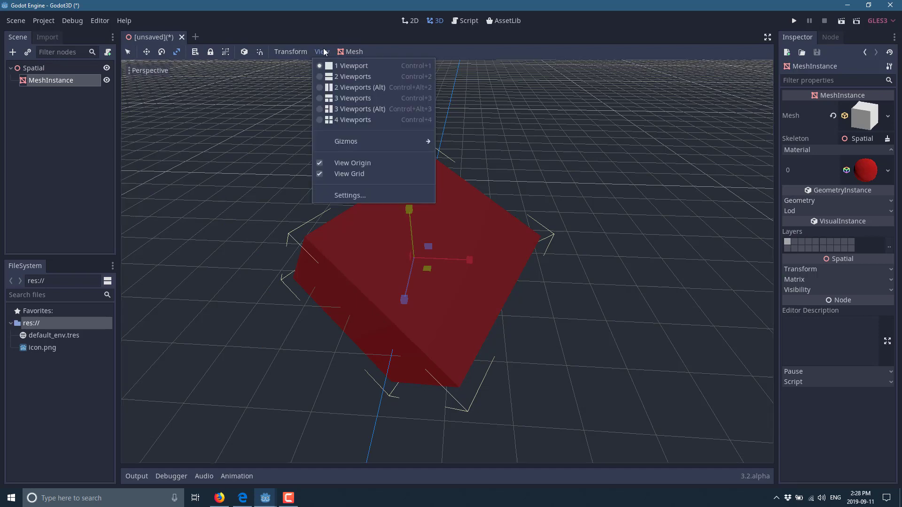
{"action": "left_click", "coordinate": [318, 98]}
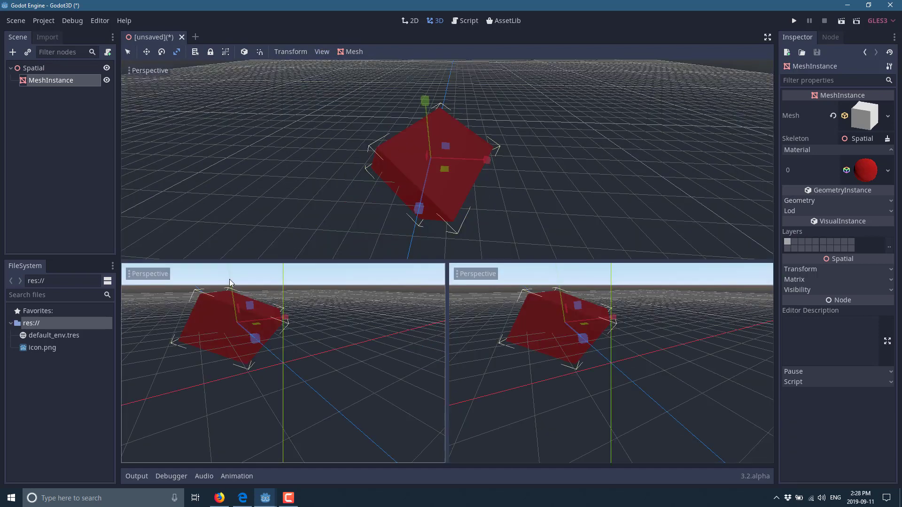
{"action": "left_click", "coordinate": [475, 273]}
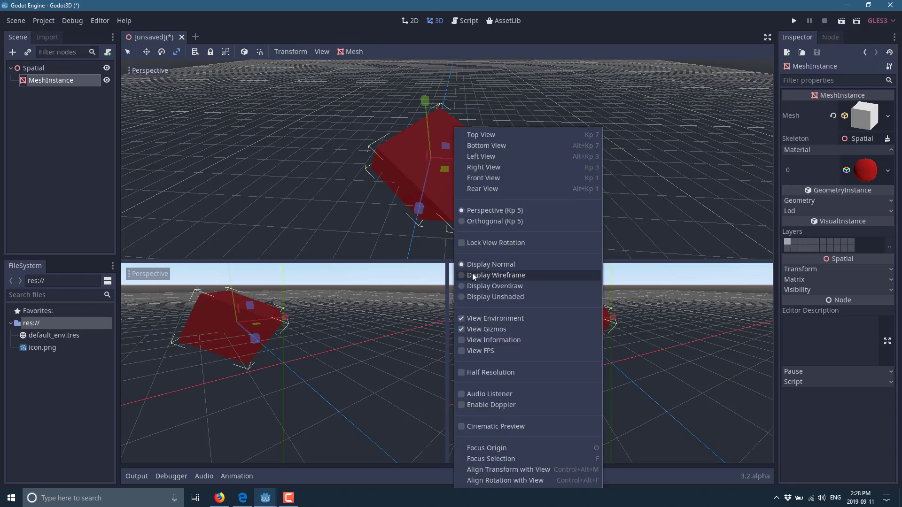
{"action": "left_click", "coordinate": [475, 169]}
{"action": "left_click", "coordinate": [156, 274]}
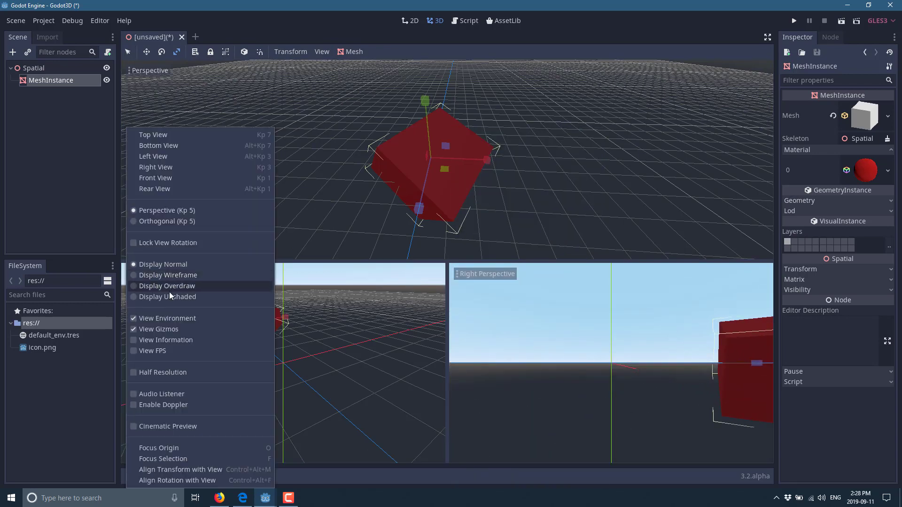
{"action": "left_click", "coordinate": [155, 193]}
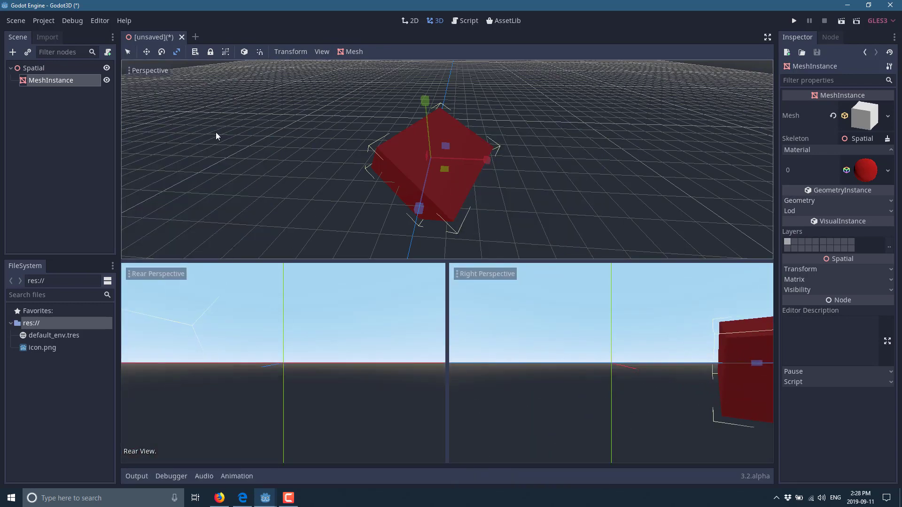
Return the 3D editor to the single-viewport layout
{"action": "left_click", "coordinate": [158, 71]}
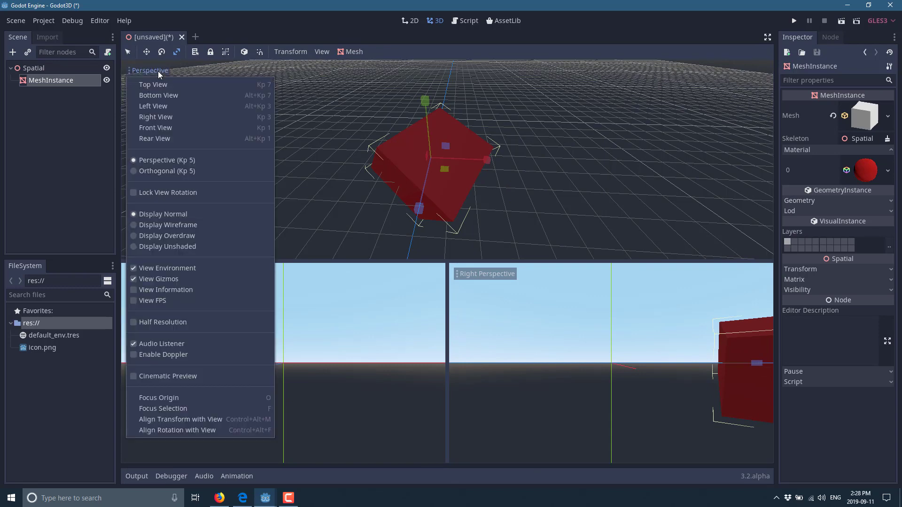
{"action": "left_click", "coordinate": [324, 50]}
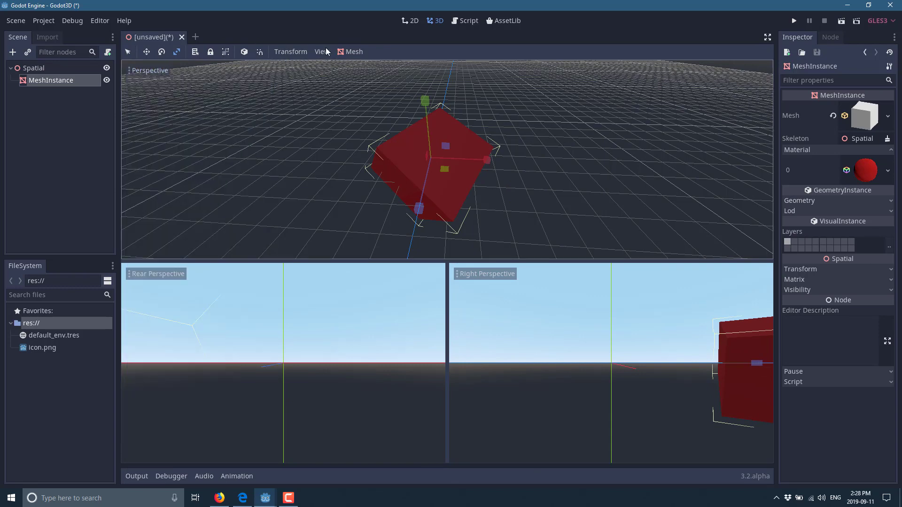
{"action": "left_click", "coordinate": [324, 50]}
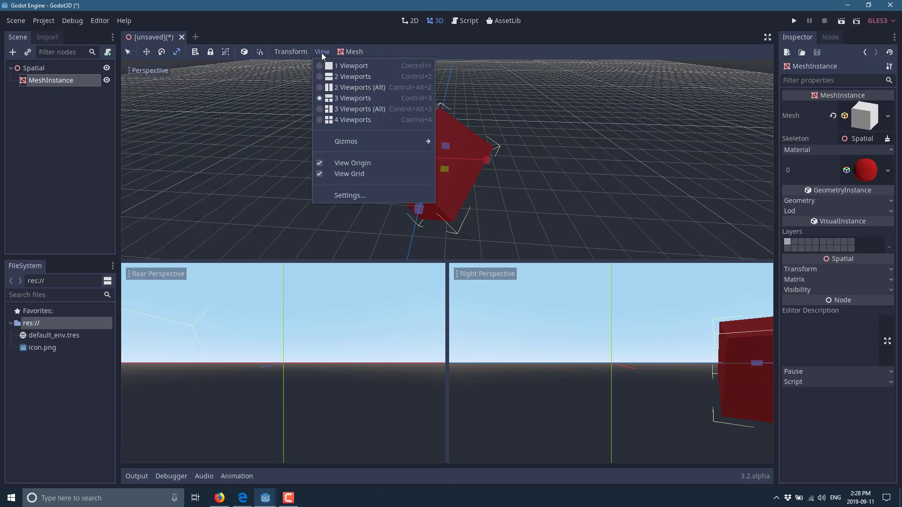
{"action": "left_click", "coordinate": [352, 66]}
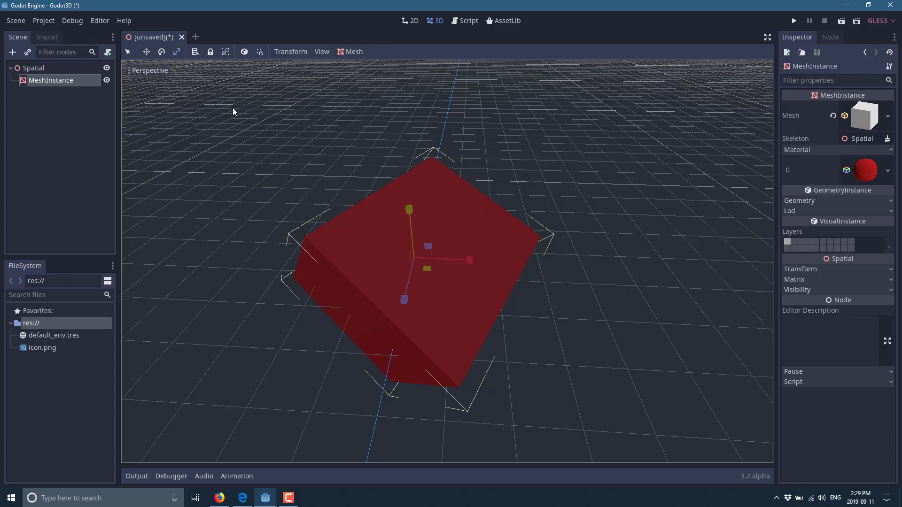
Save the scene as Spatial.tscn and run the project with it as the main scene
{"action": "key", "text": "ctrl+s"}
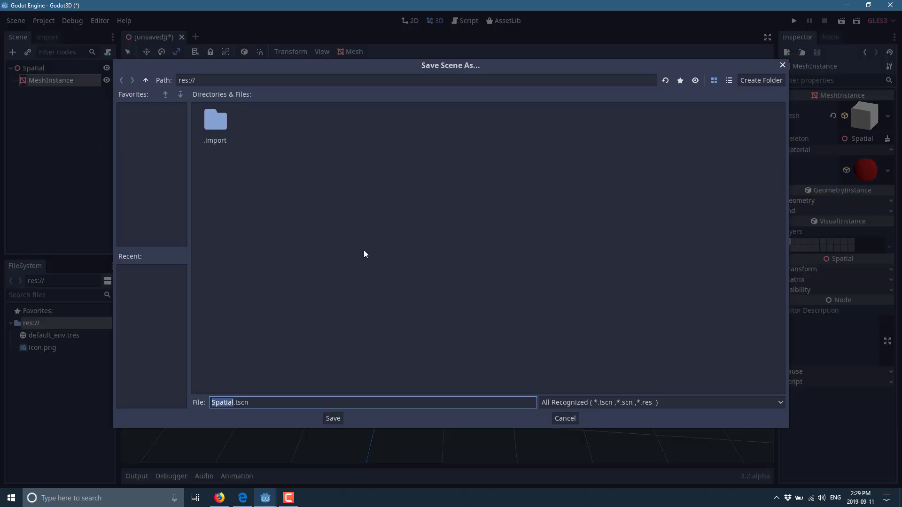
{"action": "key", "text": "Return"}
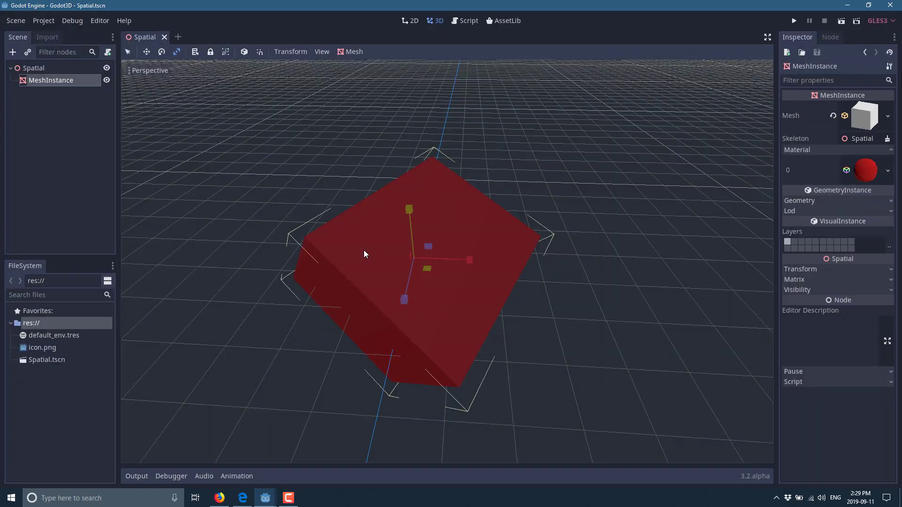
{"action": "left_click", "coordinate": [794, 21]}
{"action": "left_click", "coordinate": [403, 263]}
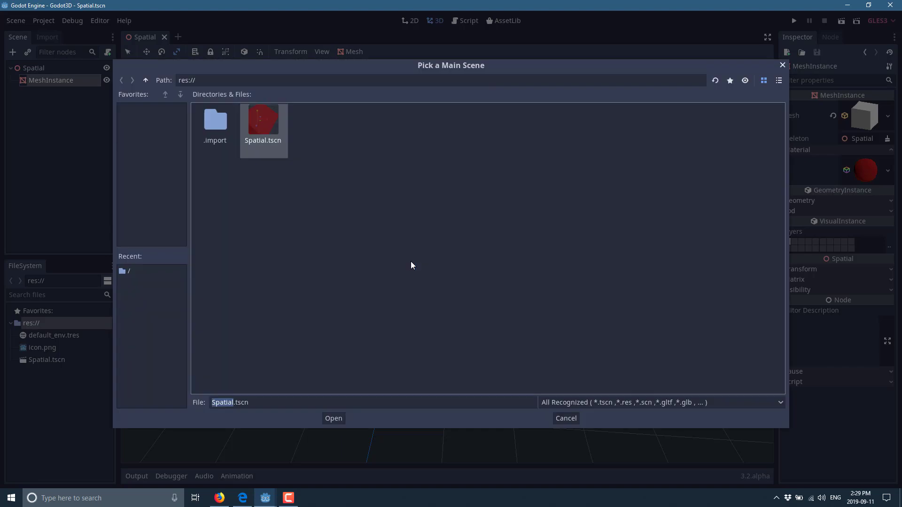
{"action": "double_click", "coordinate": [269, 121]}
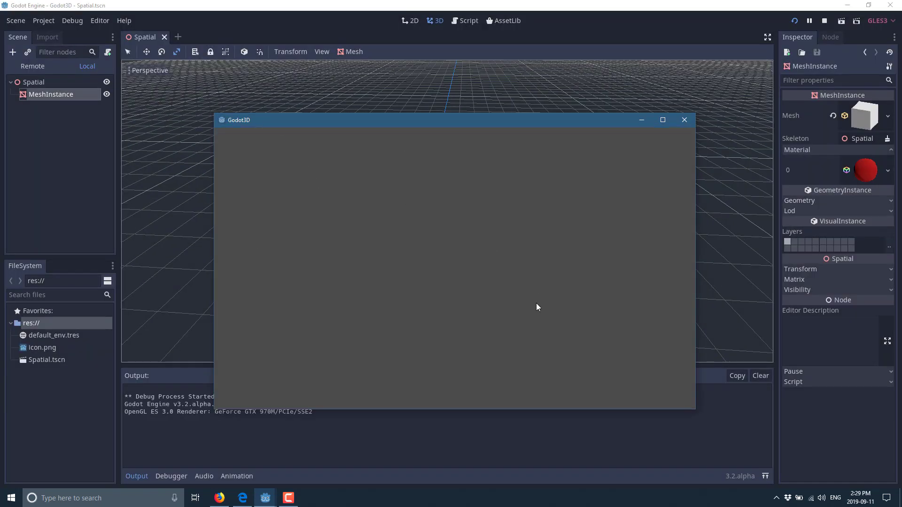
Close the running game window and add a Camera node under the Spatial root
{"action": "left_click", "coordinate": [684, 120]}
{"action": "left_click", "coordinate": [36, 69]}
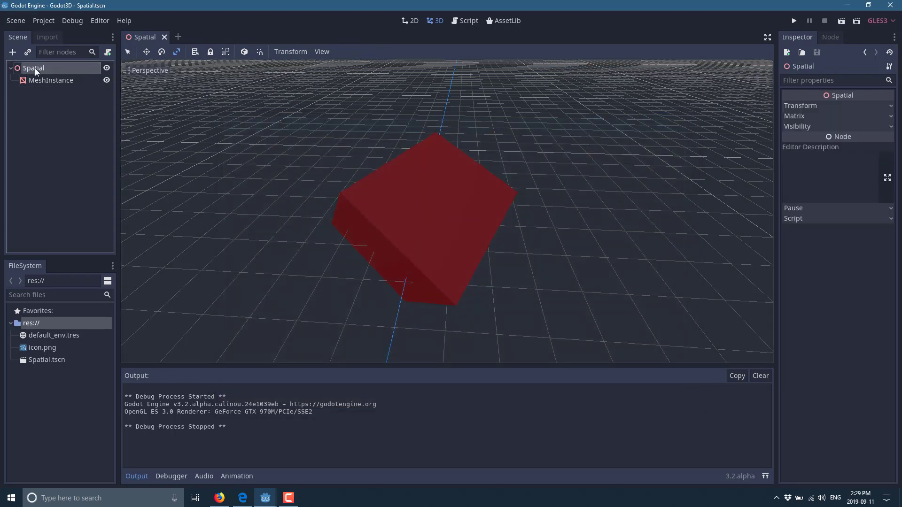
{"action": "left_click", "coordinate": [12, 52]}
{"action": "left_click", "coordinate": [328, 151]}
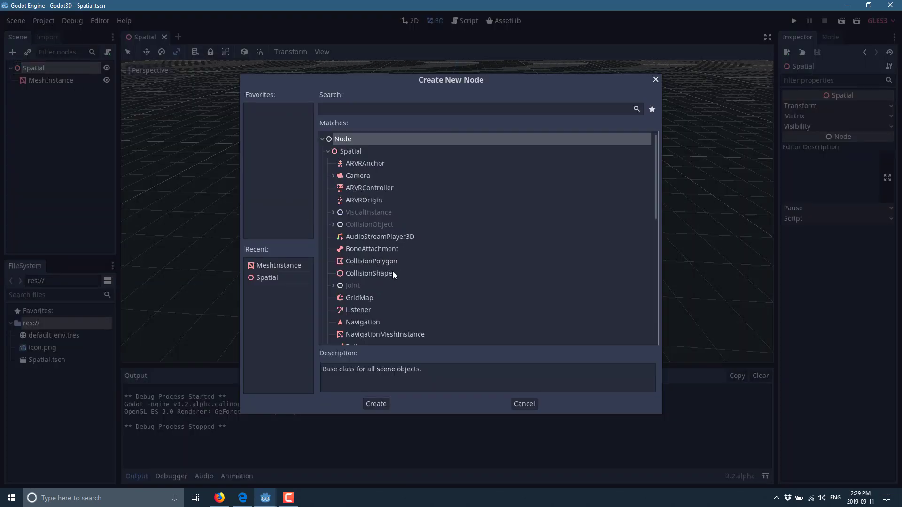
{"action": "scroll", "coordinate": [393, 271], "scroll_direction": "down", "scroll_amount": 5}
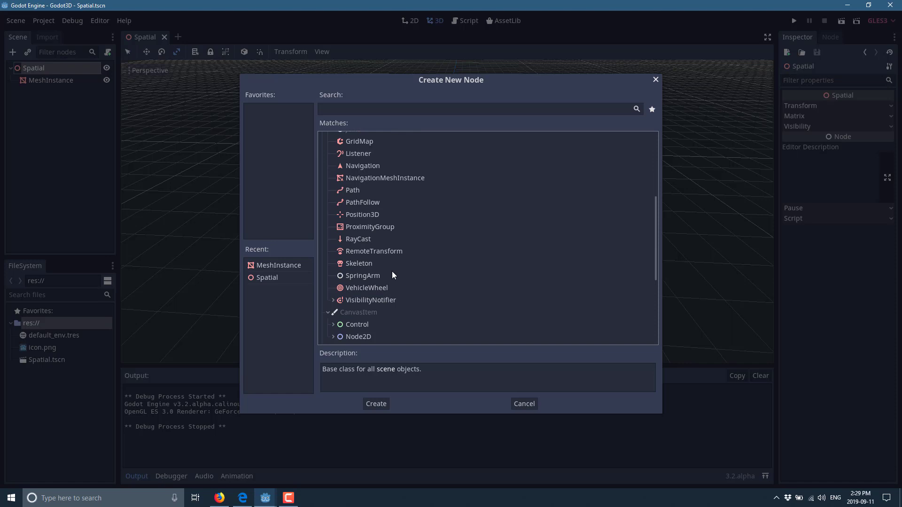
{"action": "scroll", "coordinate": [391, 273], "scroll_direction": "down", "scroll_amount": 2}
{"action": "left_click", "coordinate": [378, 112]}
{"action": "type", "text": "Ca"}
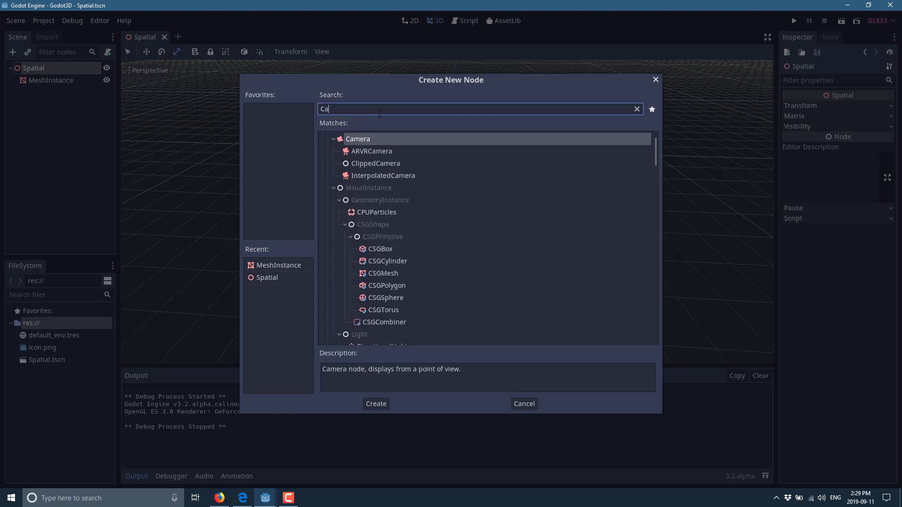
{"action": "type", "text": "mera"}
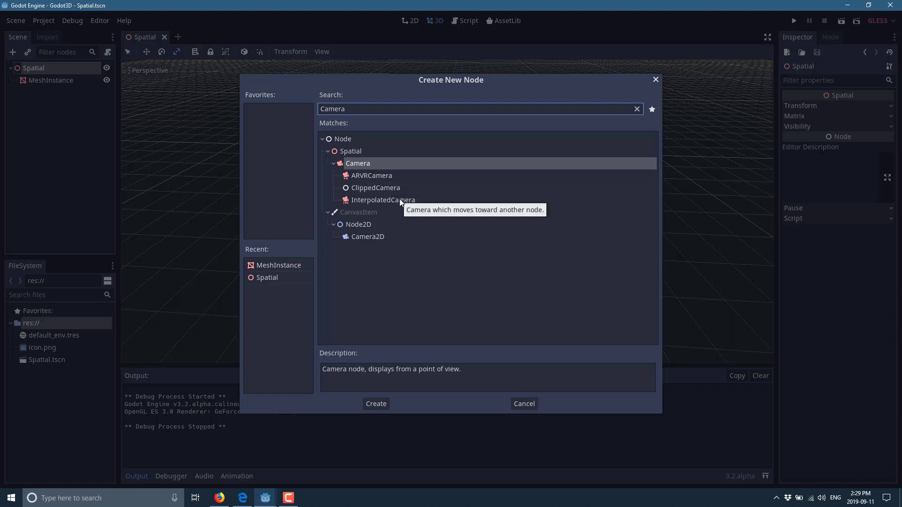
{"action": "double_click", "coordinate": [357, 164]}
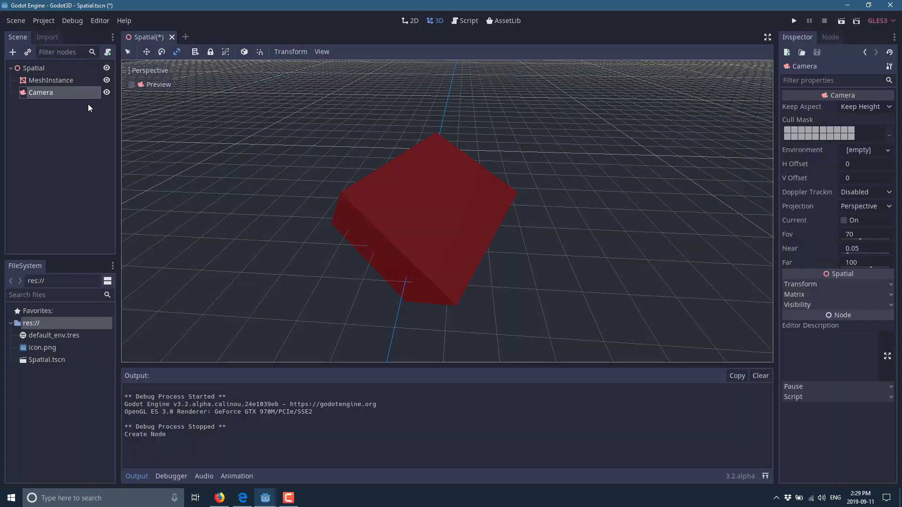
Preview the scene through the new camera, and return to the perspective view zoomed out enough to show the camera and cube
{"action": "left_click", "coordinate": [133, 86]}
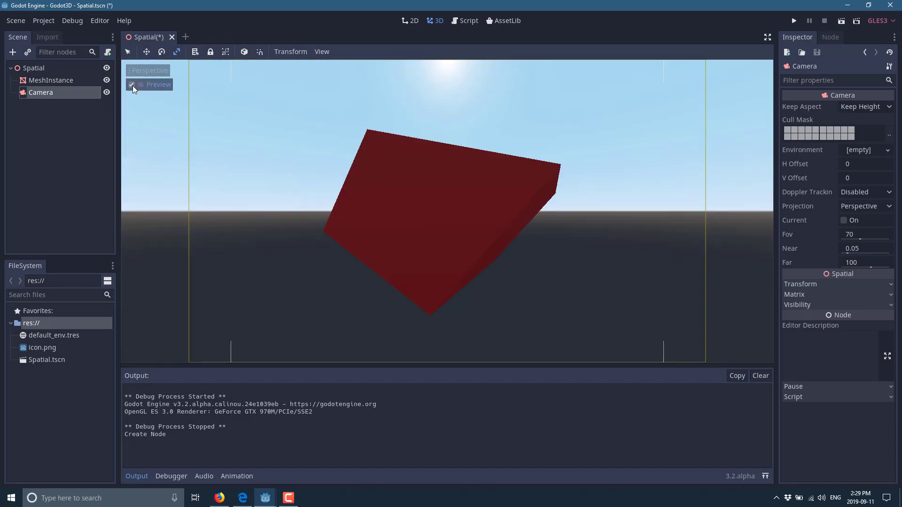
{"action": "left_click", "coordinate": [132, 85]}
{"action": "left_click", "coordinate": [132, 85]}
{"action": "left_click", "coordinate": [132, 85]}
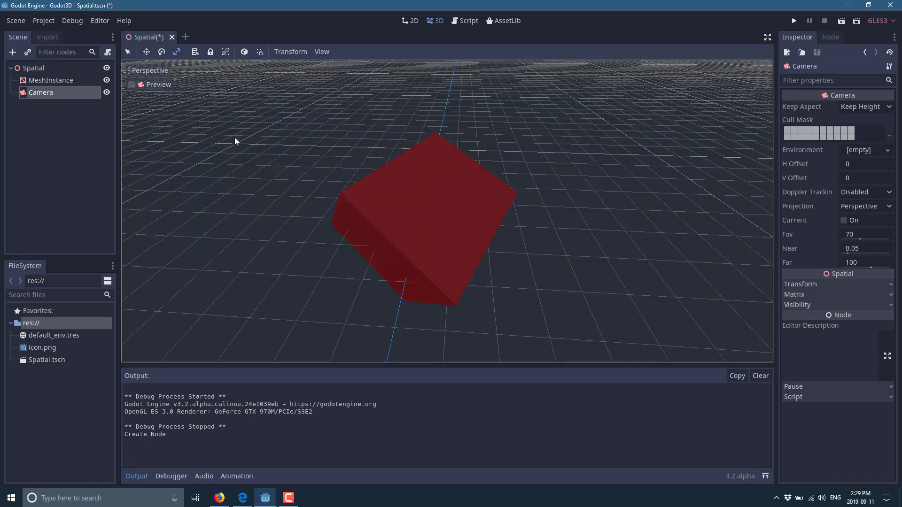
{"action": "scroll", "coordinate": [439, 171], "scroll_direction": "down", "scroll_amount": 6}
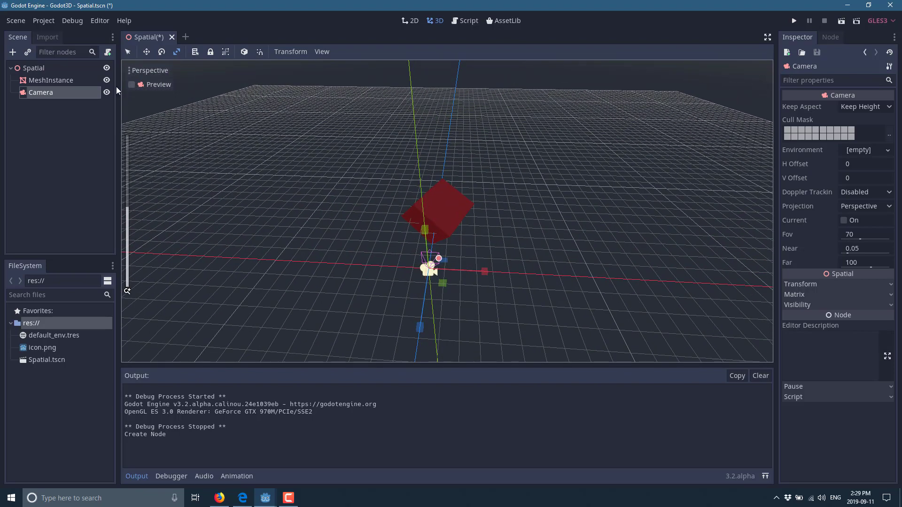
Split the 3D editor into 2 Viewports, with the camera preview in the upper one and Top View in the lower one
{"action": "left_click", "coordinate": [132, 85]}
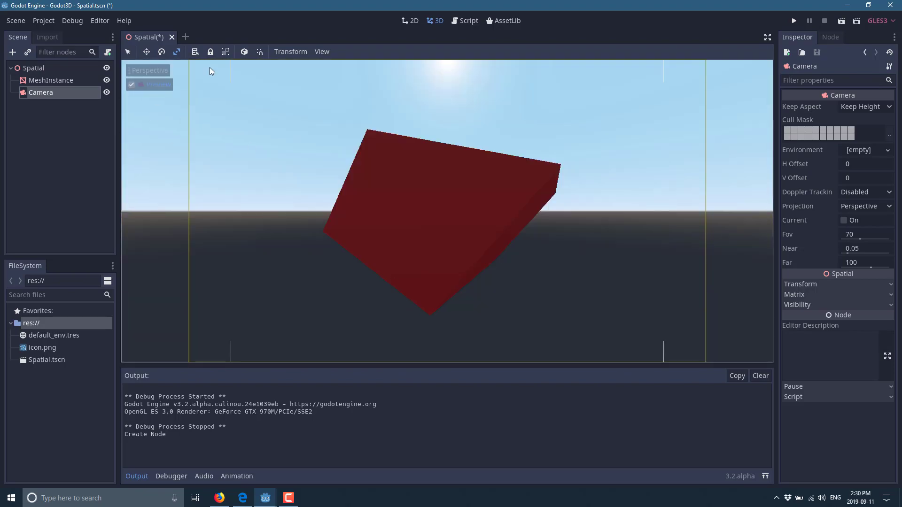
{"action": "left_click", "coordinate": [322, 51]}
{"action": "left_click", "coordinate": [319, 75]}
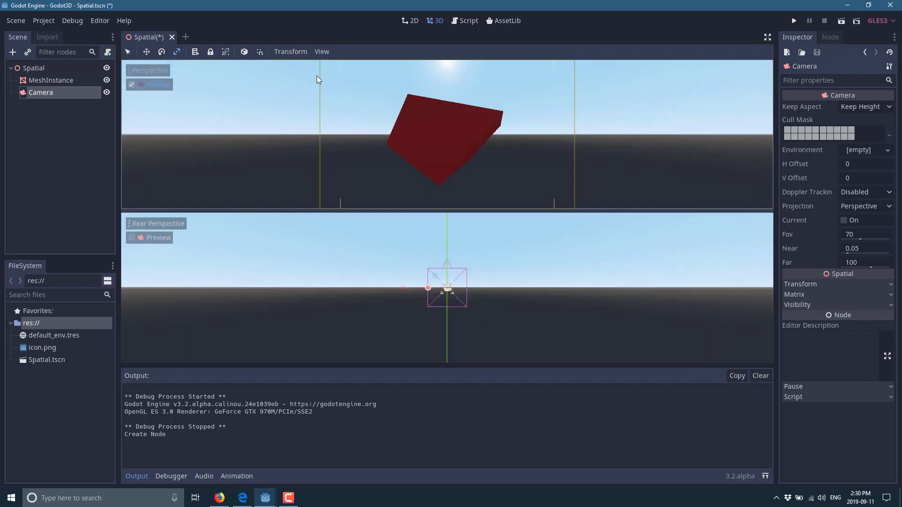
{"action": "left_click", "coordinate": [148, 225]}
{"action": "left_click", "coordinate": [155, 135]}
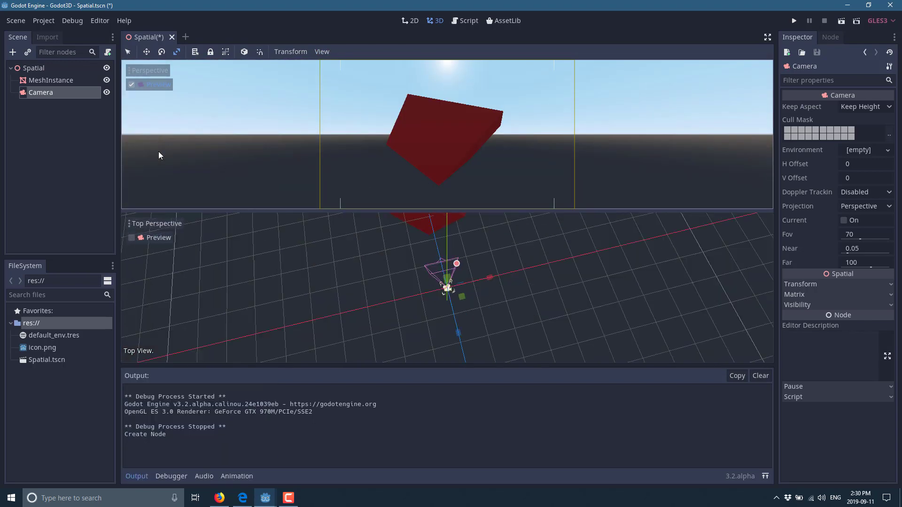
Move the camera slightly along its X axis in the top view
{"action": "key", "text": "w"}
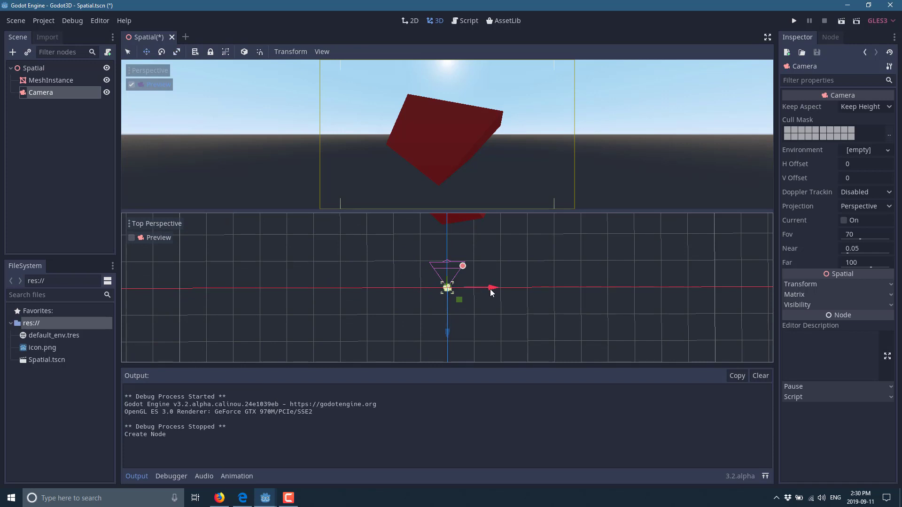
{"action": "mouse_move", "coordinate": [486, 289]}
{"action": "left_mouse_down"}
{"action": "mouse_move", "coordinate": [505, 292]}
{"action": "mouse_move", "coordinate": [420, 289]}
{"action": "mouse_move", "coordinate": [610, 288]}
{"action": "mouse_move", "coordinate": [476, 283]}
{"action": "mouse_move", "coordinate": [499, 292]}
{"action": "mouse_move", "coordinate": [492, 289]}
{"action": "left_mouse_up"}
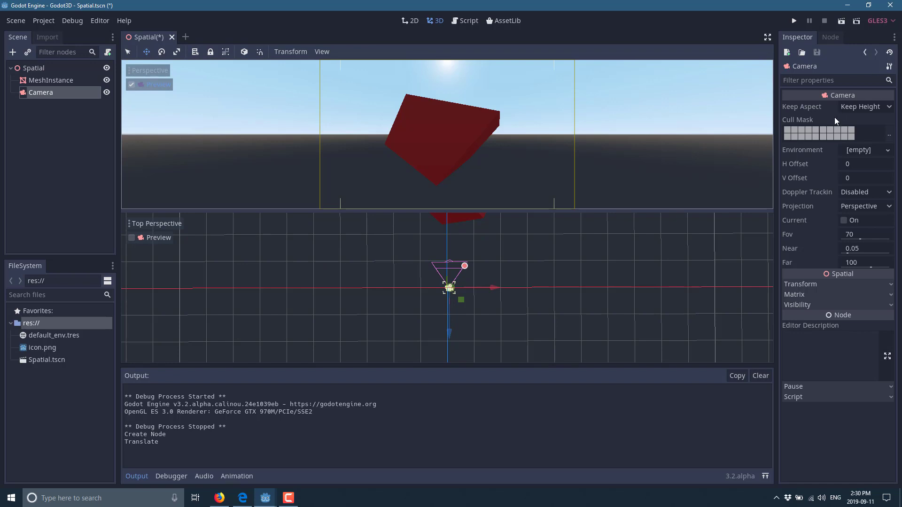
Assign a New Environment to the camera's Environment property
{"action": "left_click", "coordinate": [878, 150]}
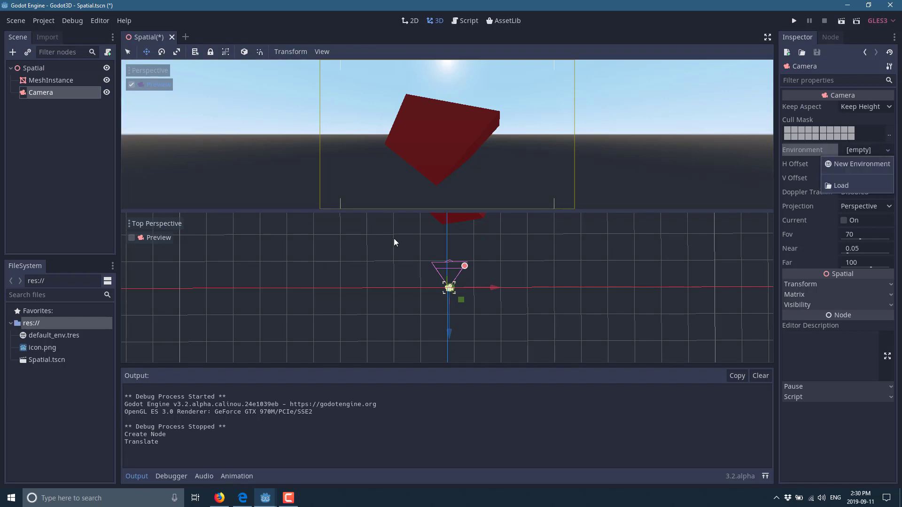
{"action": "left_click", "coordinate": [54, 336]}
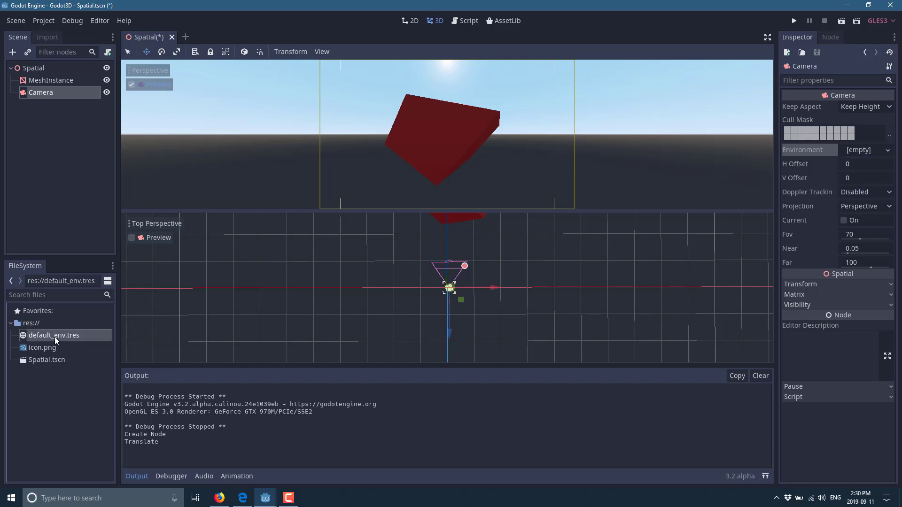
{"action": "left_click", "coordinate": [885, 152]}
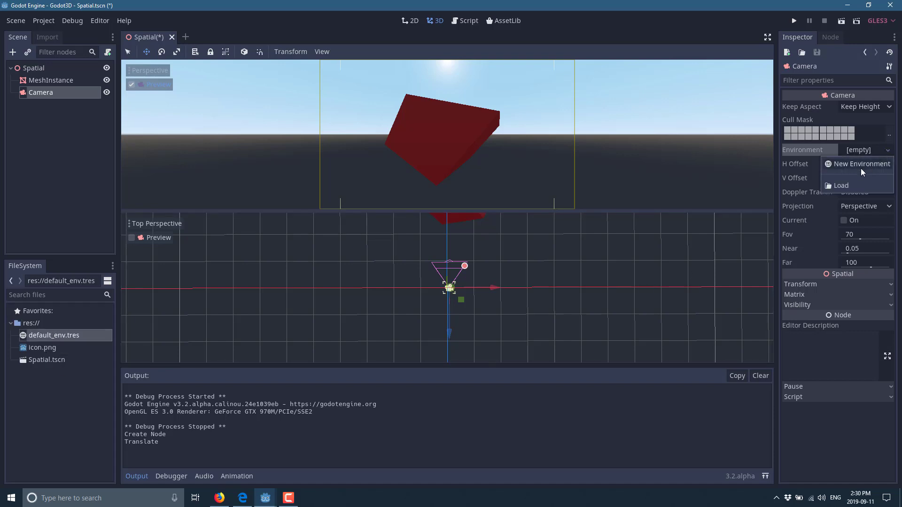
{"action": "left_click", "coordinate": [861, 166]}
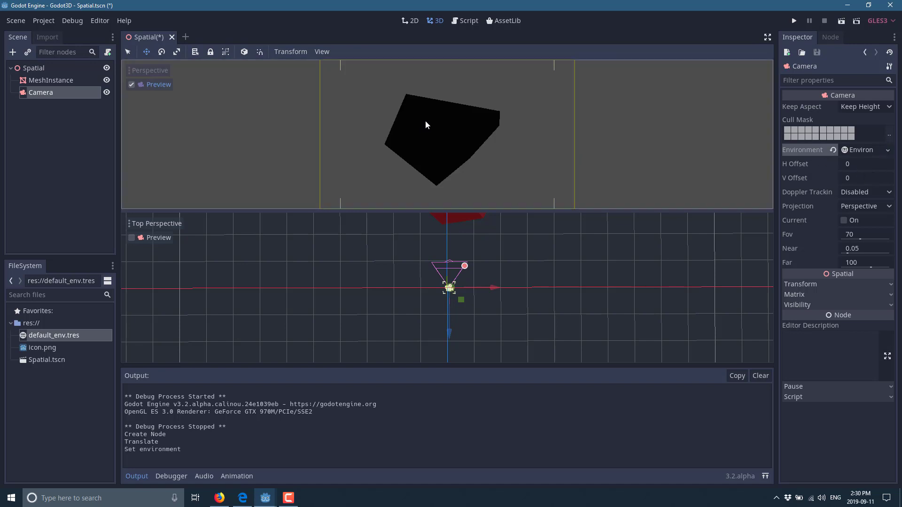
Edit the camera's environment and set its Background Mode to Sky
{"action": "left_click", "coordinate": [887, 150]}
{"action": "left_click", "coordinate": [843, 197]}
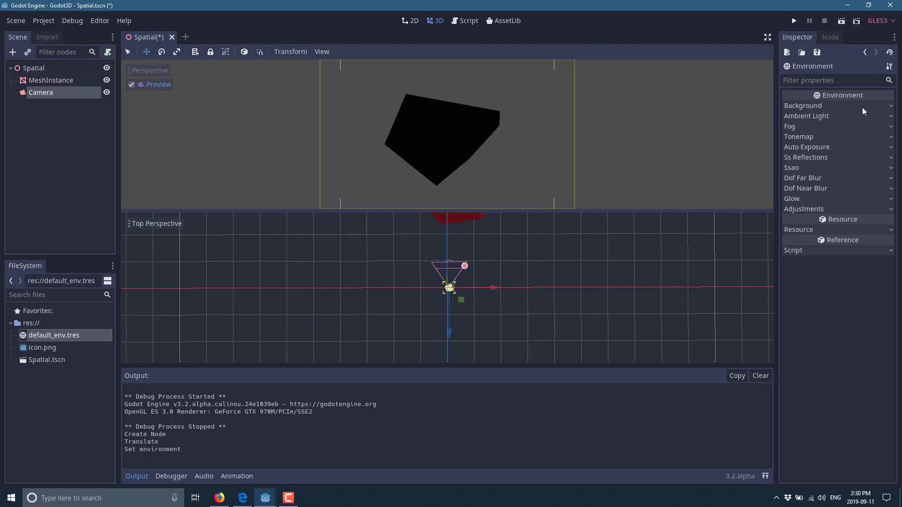
{"action": "left_click", "coordinate": [892, 105]}
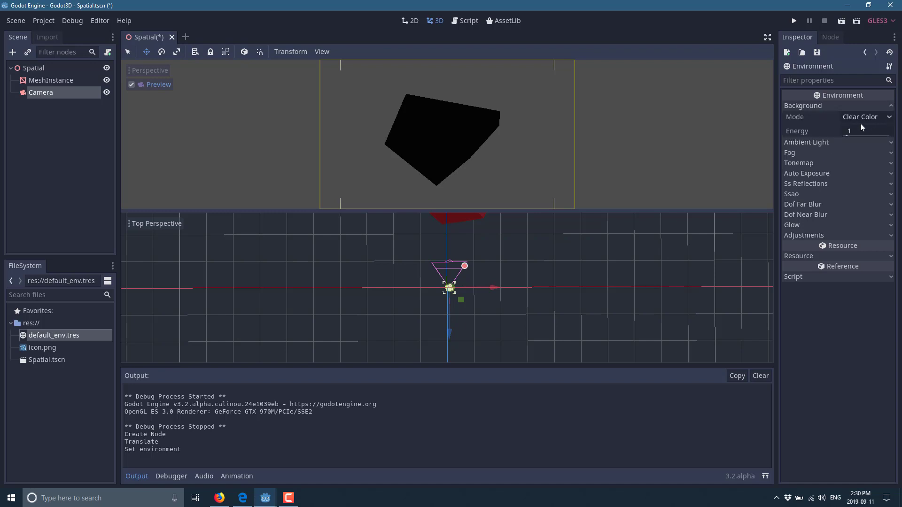
{"action": "left_click", "coordinate": [889, 117]}
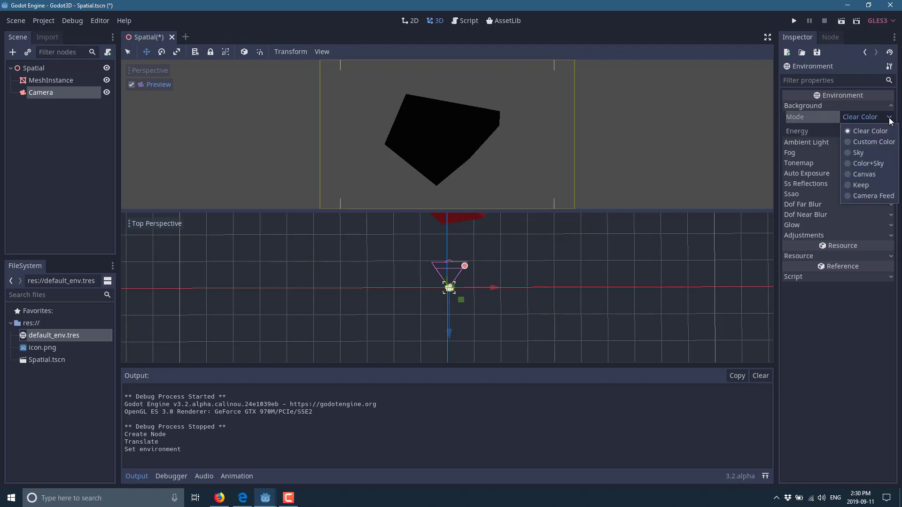
{"action": "left_click", "coordinate": [849, 150]}
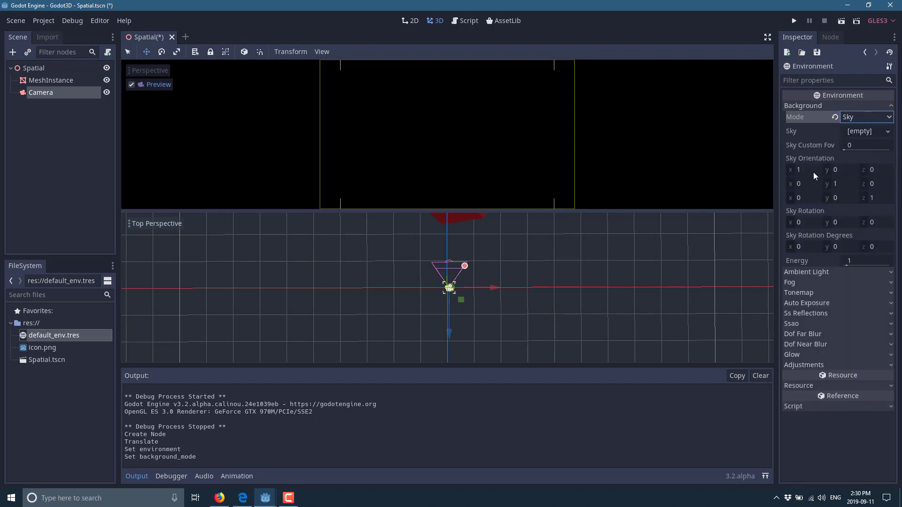
Set the environment's Ambient Light color to white
{"action": "left_click", "coordinate": [799, 272]}
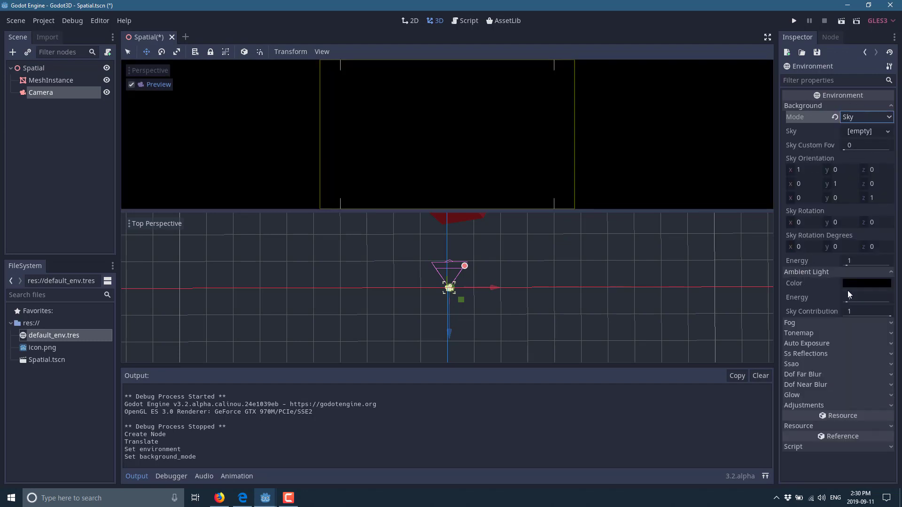
{"action": "left_click", "coordinate": [859, 282]}
{"action": "left_click_drag", "start_coordinate": [786, 167], "coordinate": [711, 75]}
{"action": "left_click", "coordinate": [750, 435]}
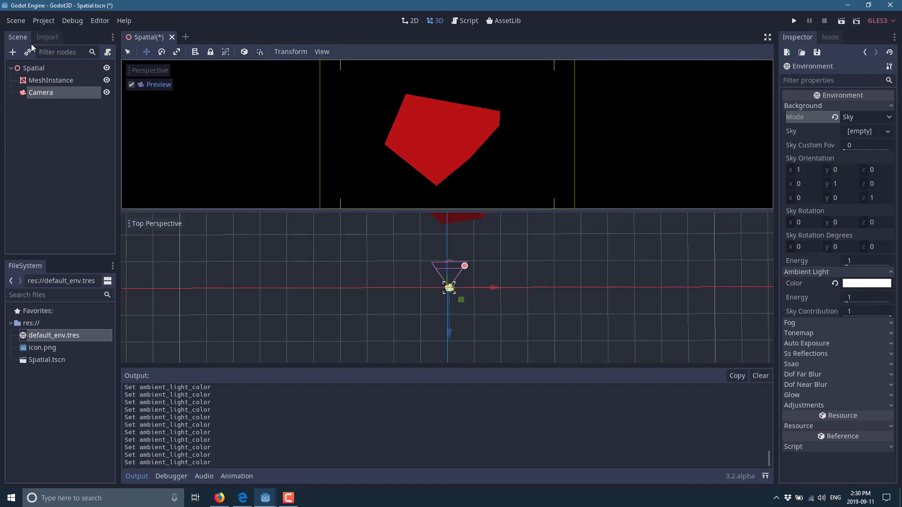
Add an OmniLight node under the Spatial root
{"action": "left_click", "coordinate": [31, 68]}
{"action": "left_click", "coordinate": [13, 51]}
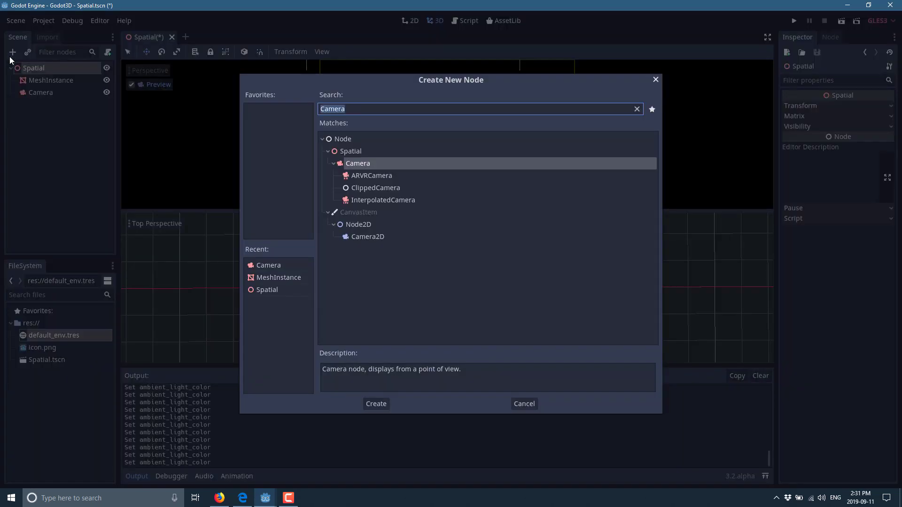
{"action": "type", "text": "Light"}
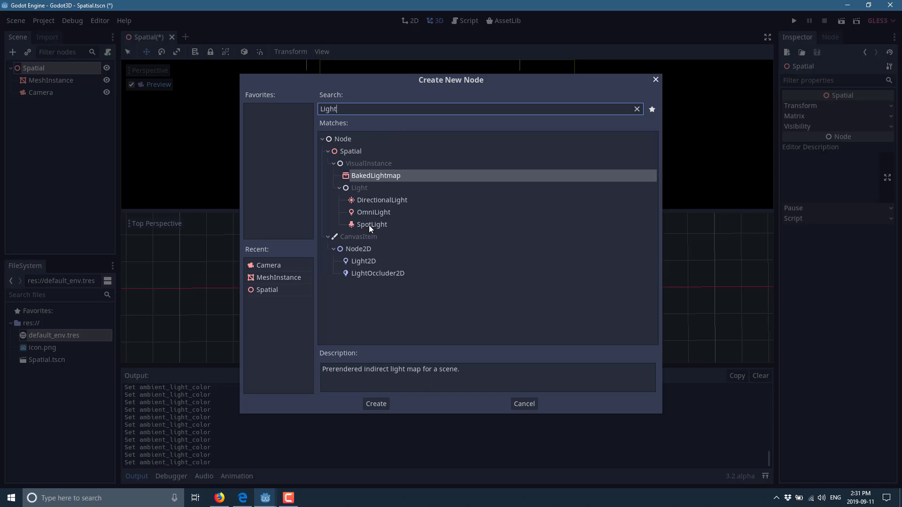
{"action": "left_click", "coordinate": [381, 213]}
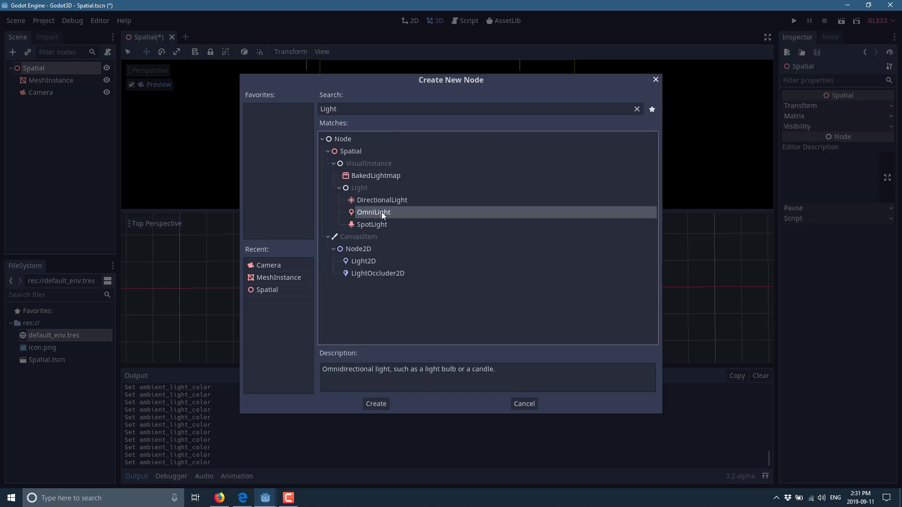
{"action": "left_click", "coordinate": [378, 403]}
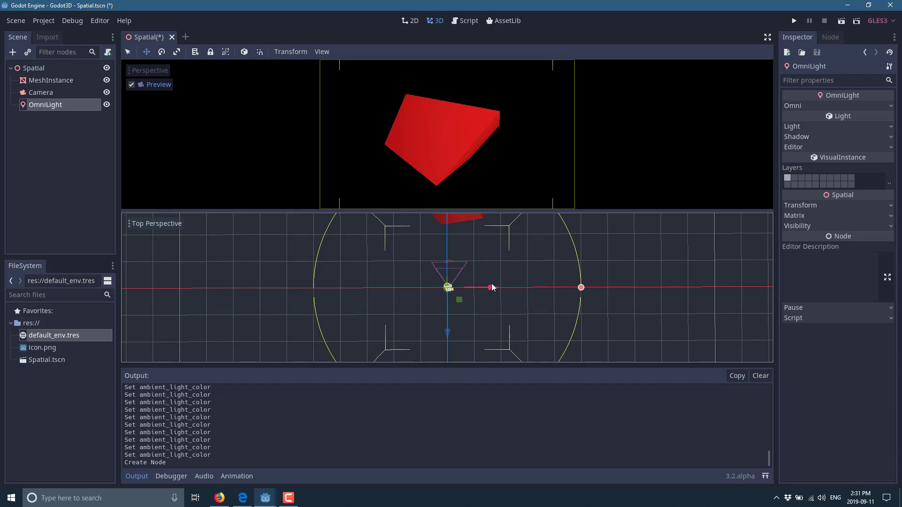
Move the OmniLight along the X and Z axes so it sits beside the cube, ahead of the camera
{"action": "left_click_drag", "start_coordinate": [491, 288], "coordinate": [552, 289]}
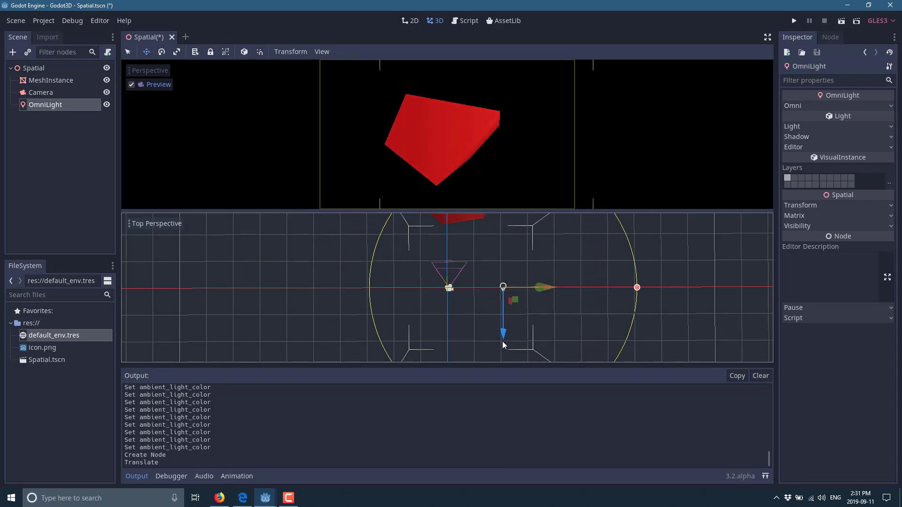
{"action": "left_click_drag", "start_coordinate": [503, 338], "coordinate": [479, 277]}
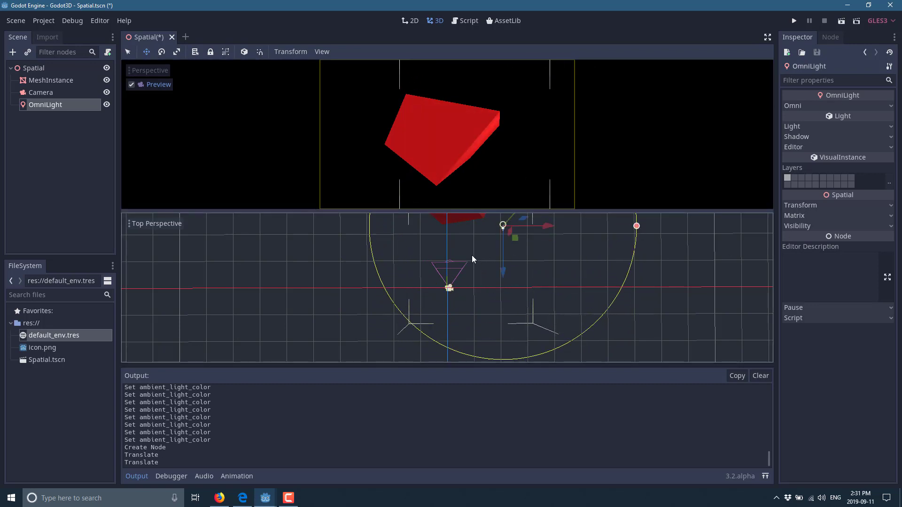
Set the Ambient Light Energy of the camera's environment to 0
{"action": "left_click", "coordinate": [449, 289]}
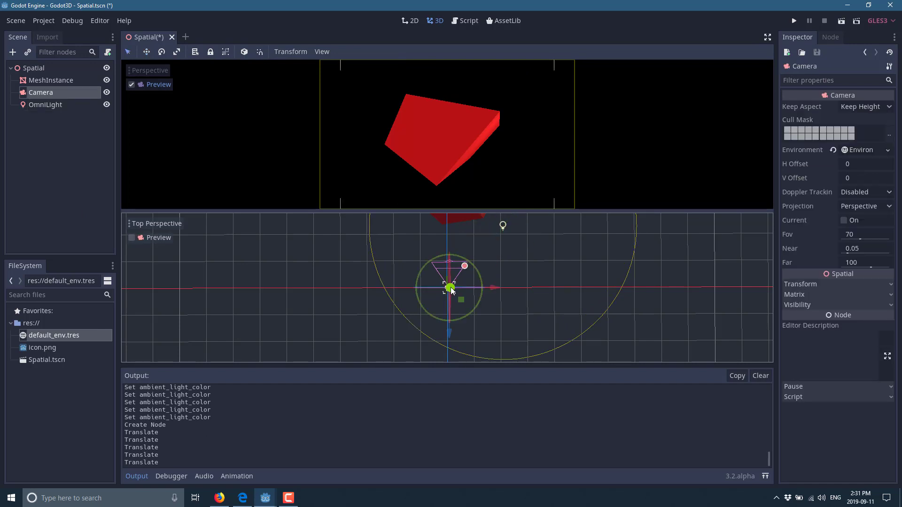
{"action": "left_click", "coordinate": [887, 150]}
{"action": "left_click", "coordinate": [837, 196]}
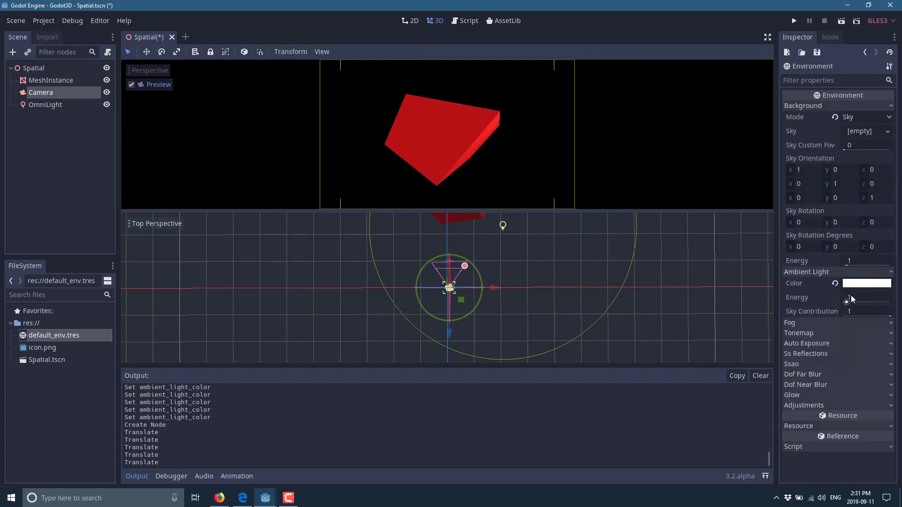
{"action": "left_click_drag", "start_coordinate": [847, 301], "coordinate": [835, 303]}
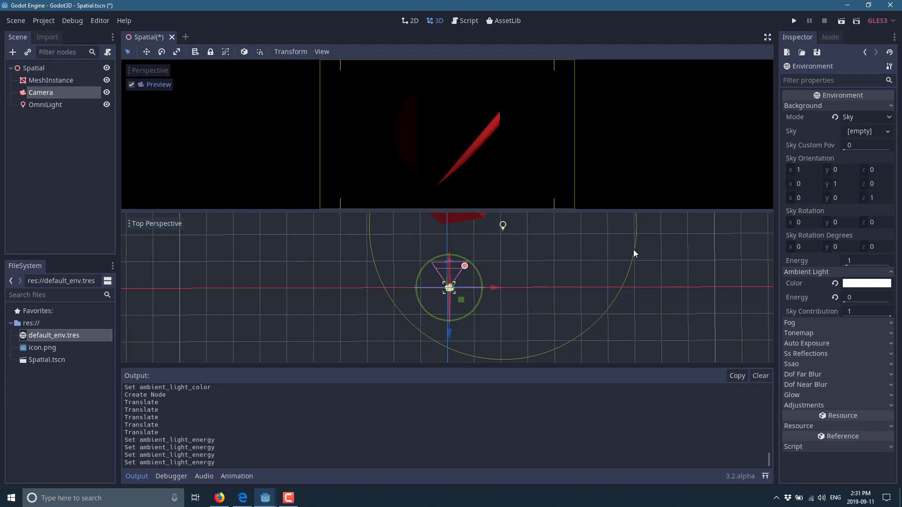
Move the OmniLight back along the X axis, closer to the cube
{"action": "left_click", "coordinate": [502, 231]}
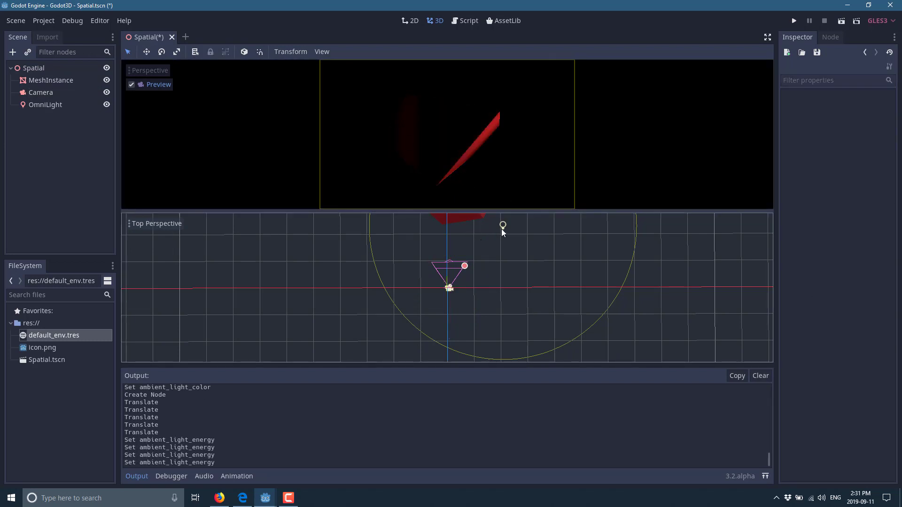
{"action": "left_click", "coordinate": [503, 226]}
{"action": "left_click_drag", "start_coordinate": [547, 227], "coordinate": [511, 228]}
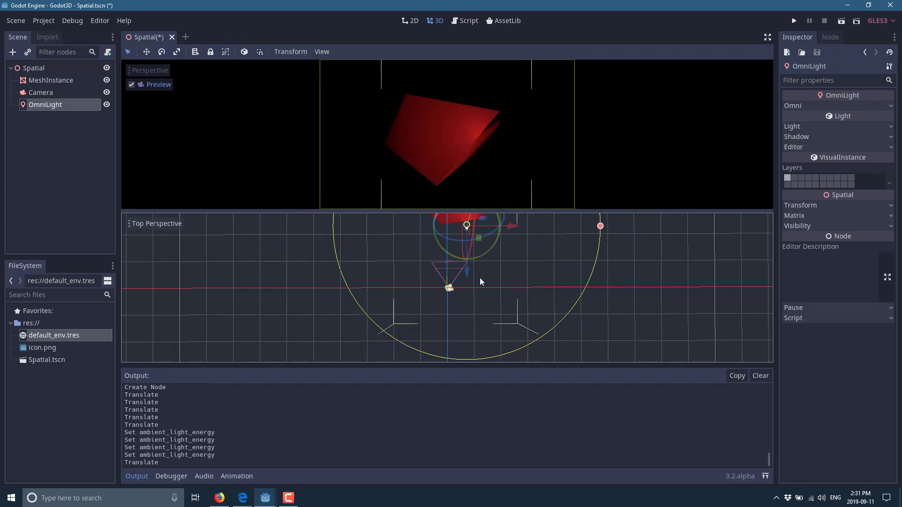
Assign a new ProceduralSky as the background sky of the camera's environment
{"action": "left_click_drag", "start_coordinate": [449, 288], "coordinate": [450, 287]}
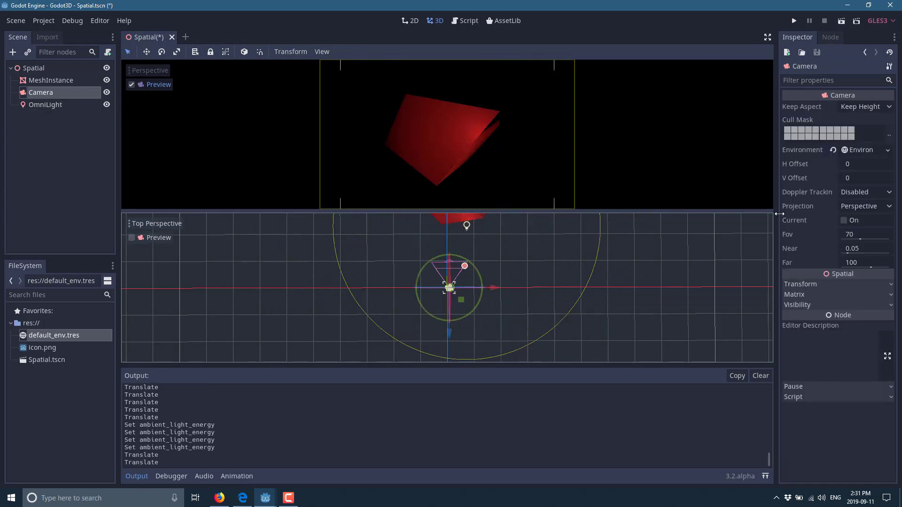
{"action": "left_click", "coordinate": [890, 151]}
{"action": "left_click", "coordinate": [839, 193]}
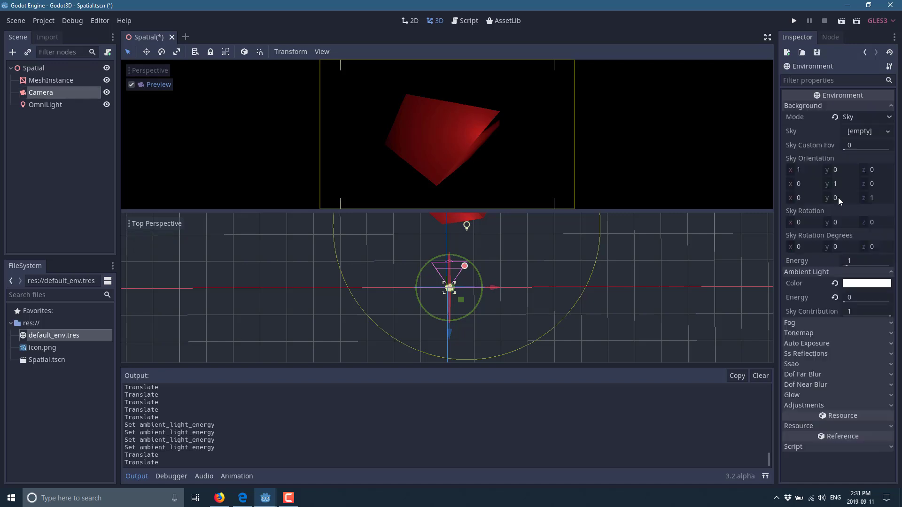
{"action": "left_click", "coordinate": [870, 131]}
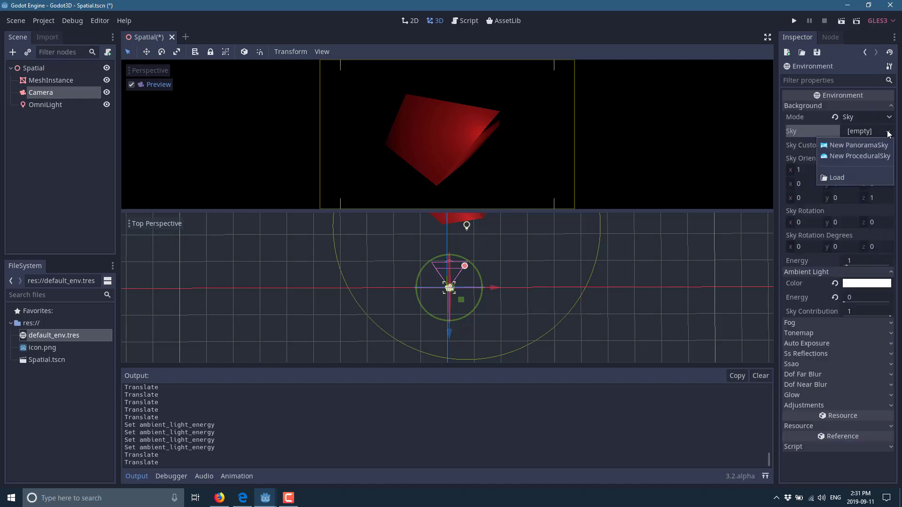
{"action": "left_click", "coordinate": [848, 155]}
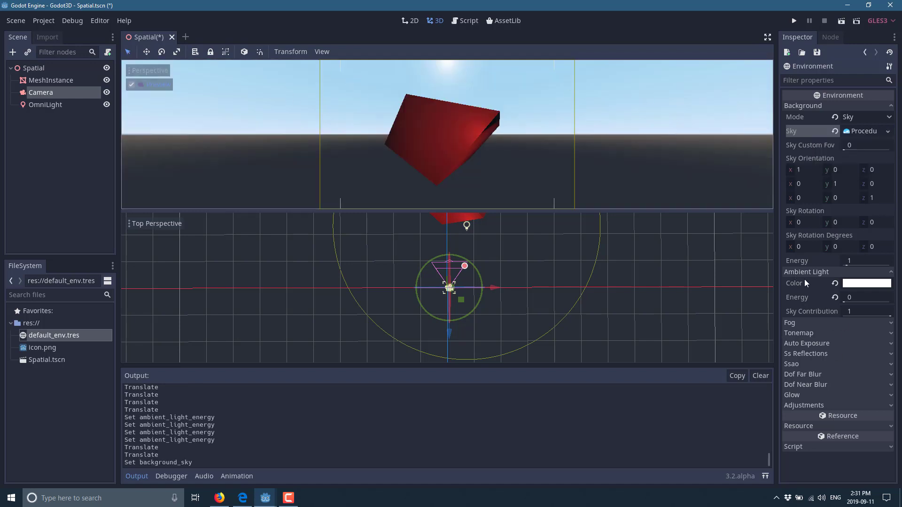
Enable fog in the camera's environment and set its Depth Curve to 0.39
{"action": "left_click", "coordinate": [868, 324]}
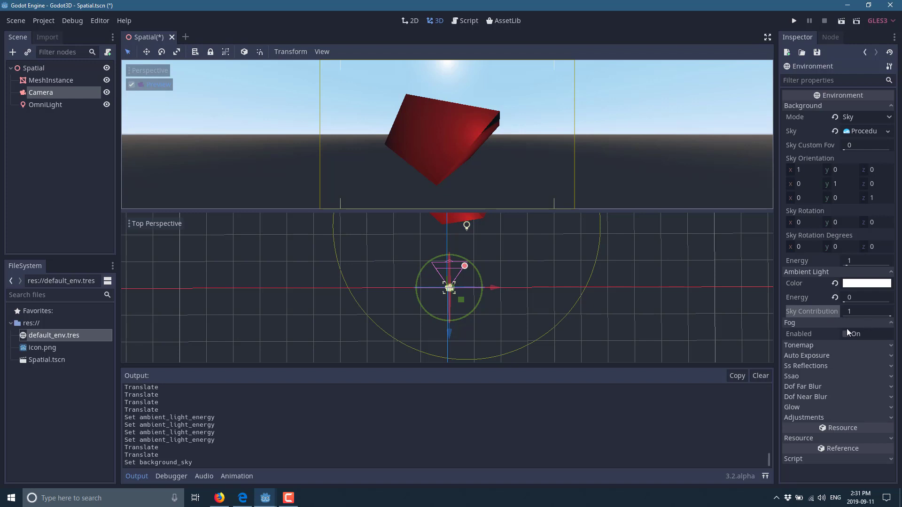
{"action": "left_click", "coordinate": [846, 333]}
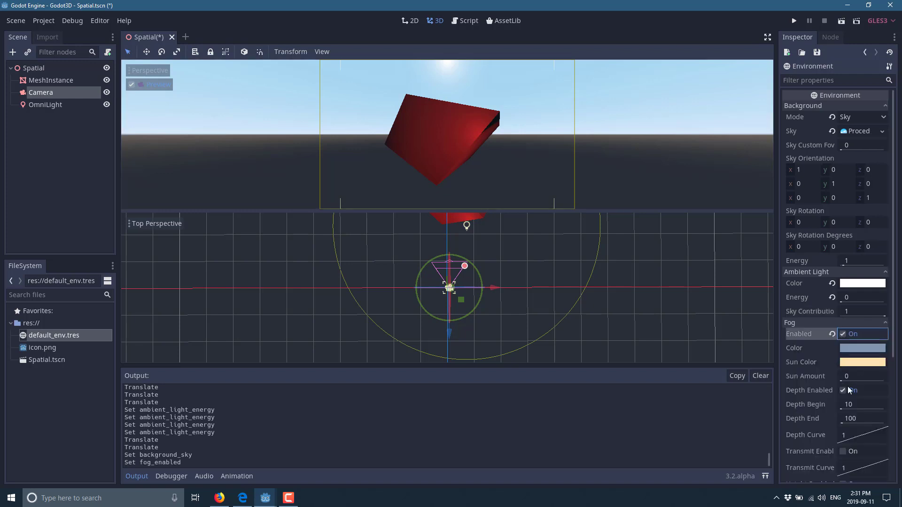
{"action": "scroll", "coordinate": [850, 390], "scroll_direction": "down", "scroll_amount": 2}
{"action": "left_click_drag", "start_coordinate": [858, 387], "coordinate": [835, 387]}
Change the environment's fog color to bright green
{"action": "scroll", "coordinate": [801, 429], "scroll_direction": "down", "scroll_amount": 4}
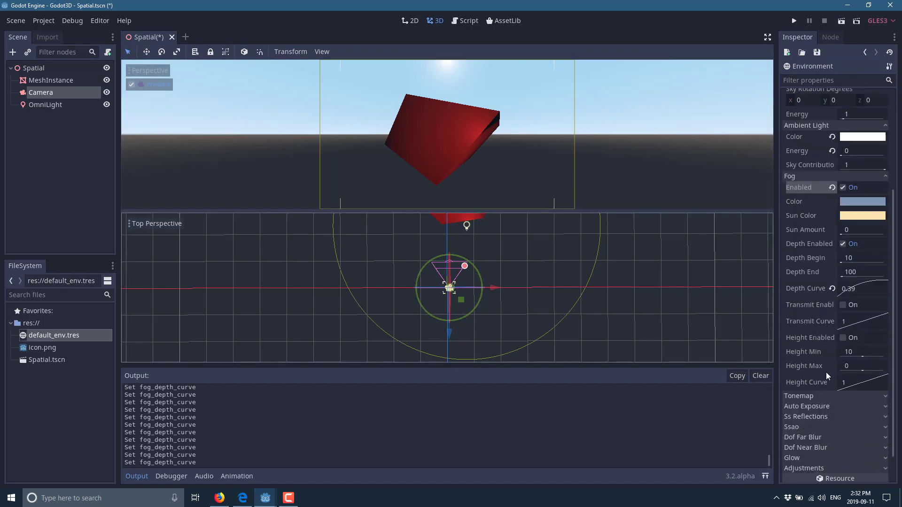
{"action": "left_click", "coordinate": [850, 200]}
{"action": "left_click_drag", "start_coordinate": [824, 75], "coordinate": [811, 39]}
{"action": "left_click", "coordinate": [810, 39]}
{"action": "left_click", "coordinate": [740, 450]}
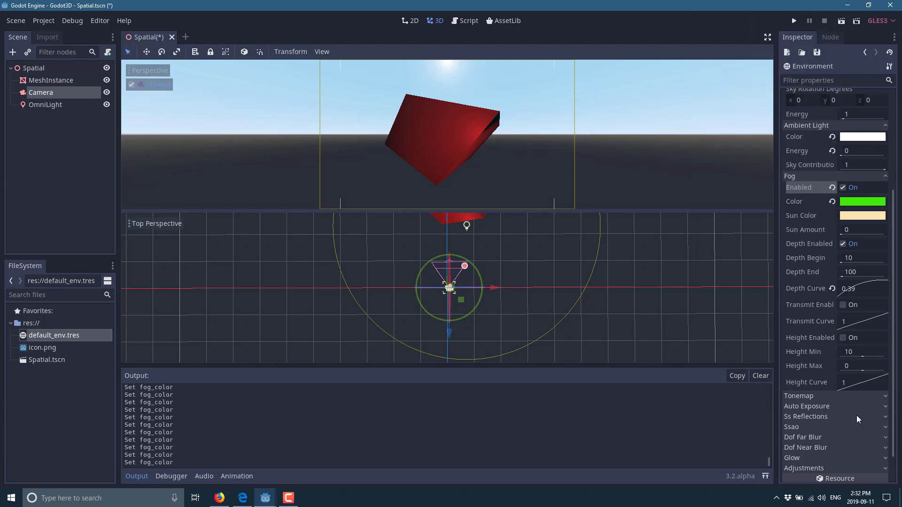
Examine the environment's Ss Reflections, Ssao, Dof Far Blur and Dof Near Blur settings
{"action": "scroll", "coordinate": [864, 400], "scroll_direction": "down", "scroll_amount": 2}
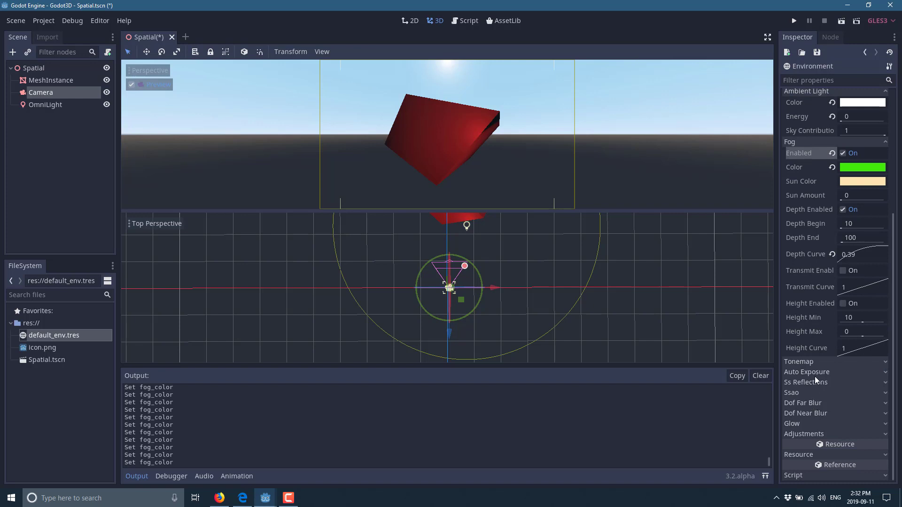
{"action": "left_click", "coordinate": [852, 382]}
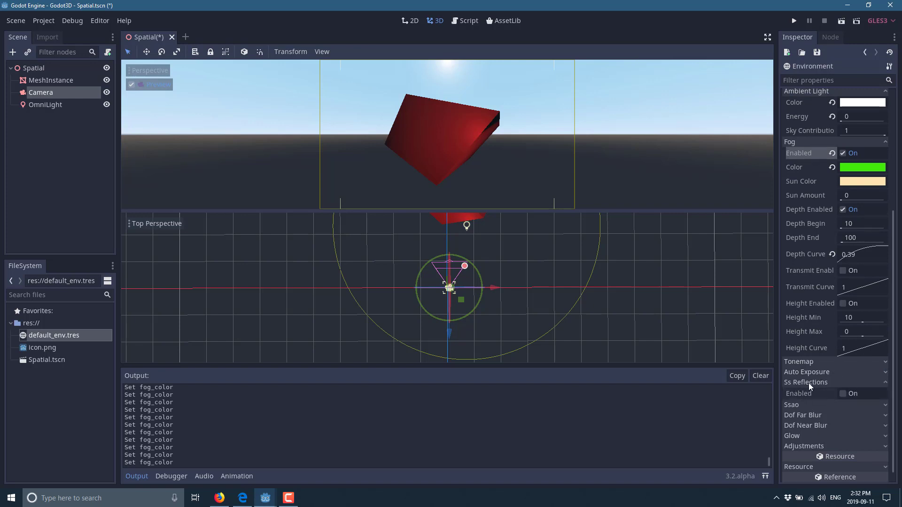
{"action": "left_click", "coordinate": [803, 403]}
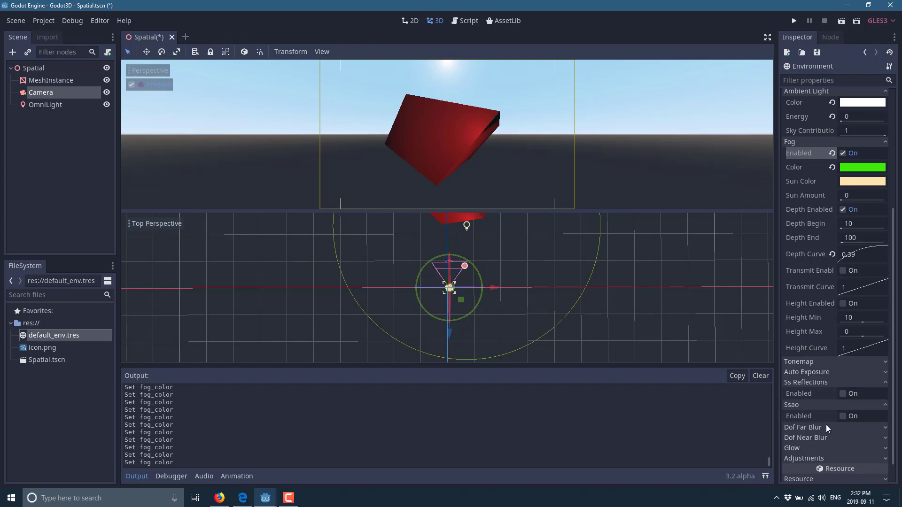
{"action": "scroll", "coordinate": [830, 428], "scroll_direction": "down", "scroll_amount": 2}
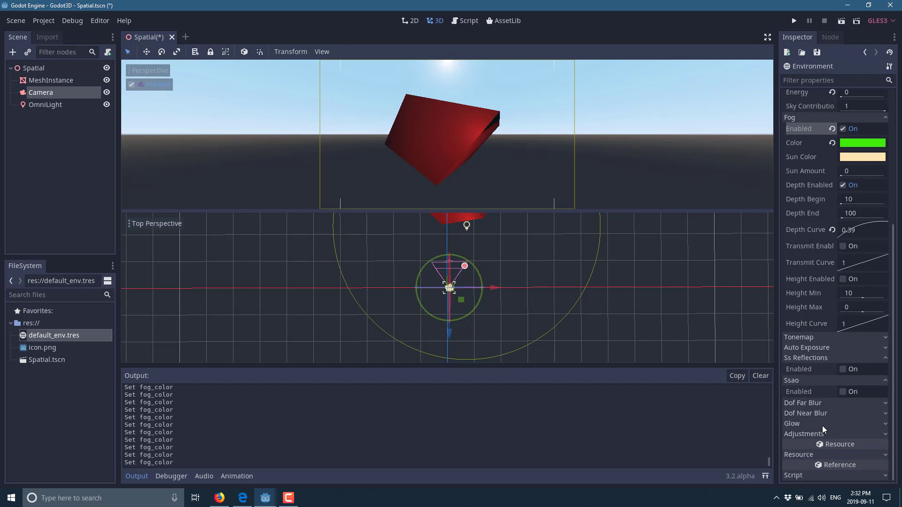
{"action": "left_click", "coordinate": [839, 405]}
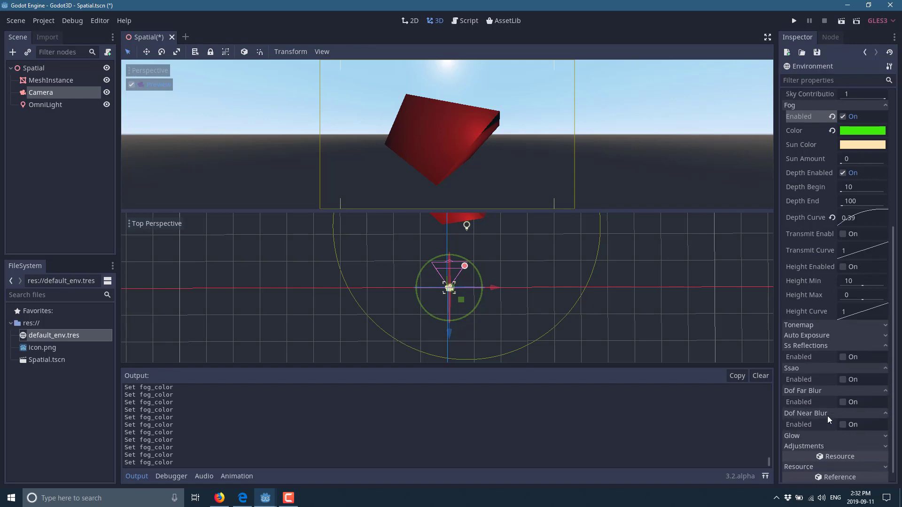
{"action": "left_click", "coordinate": [827, 414]}
{"action": "scroll", "coordinate": [836, 432], "scroll_direction": "up", "scroll_amount": 10}
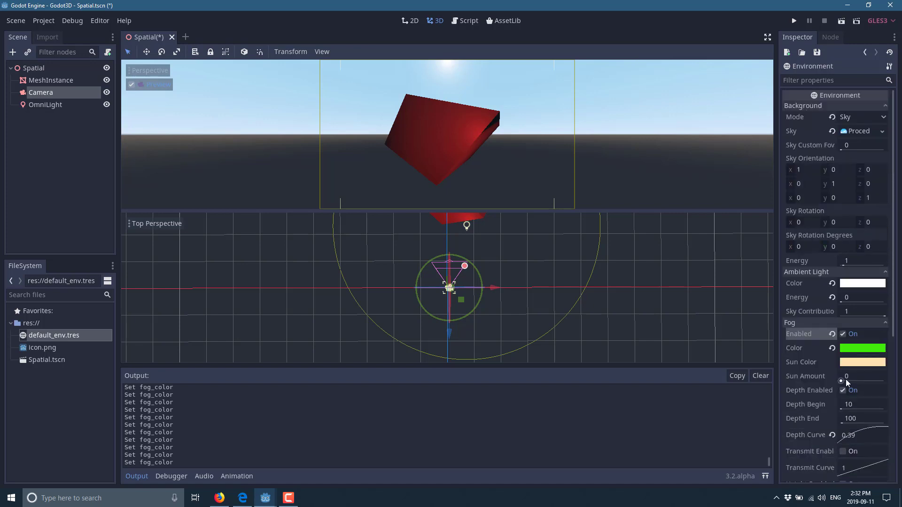
Set the camera's Fov to 63.1, Near to 0.01 and Far to 111.6, keeping the Perspective projection
{"action": "left_click", "coordinate": [455, 288]}
{"action": "left_click", "coordinate": [453, 281]}
{"action": "left_click", "coordinate": [455, 281]}
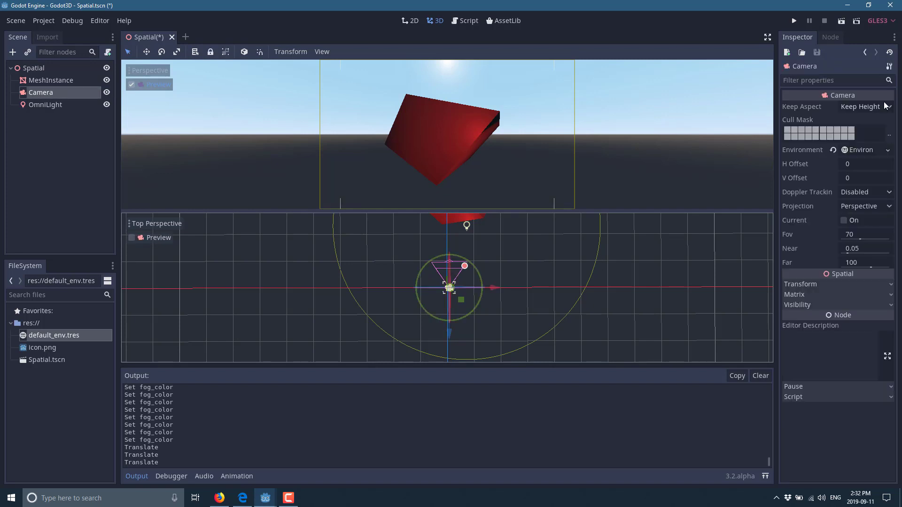
{"action": "left_click", "coordinate": [891, 207]}
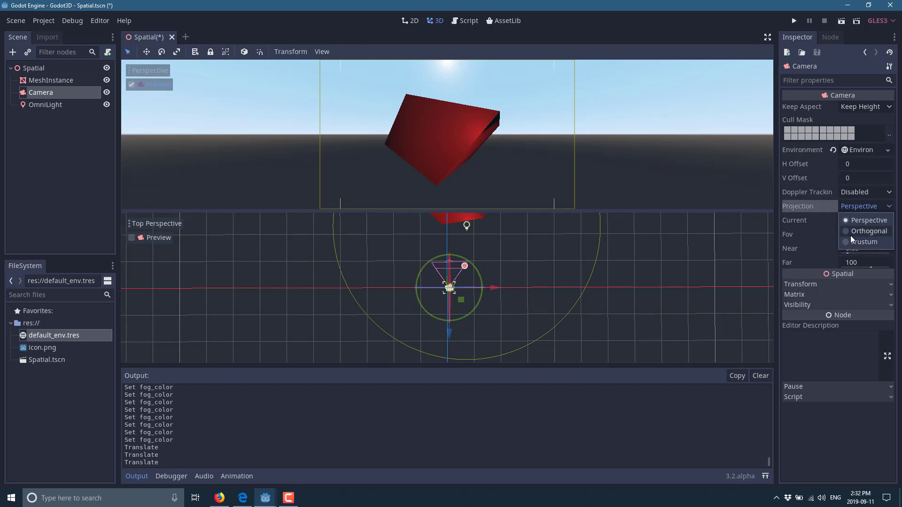
{"action": "left_click", "coordinate": [802, 205]}
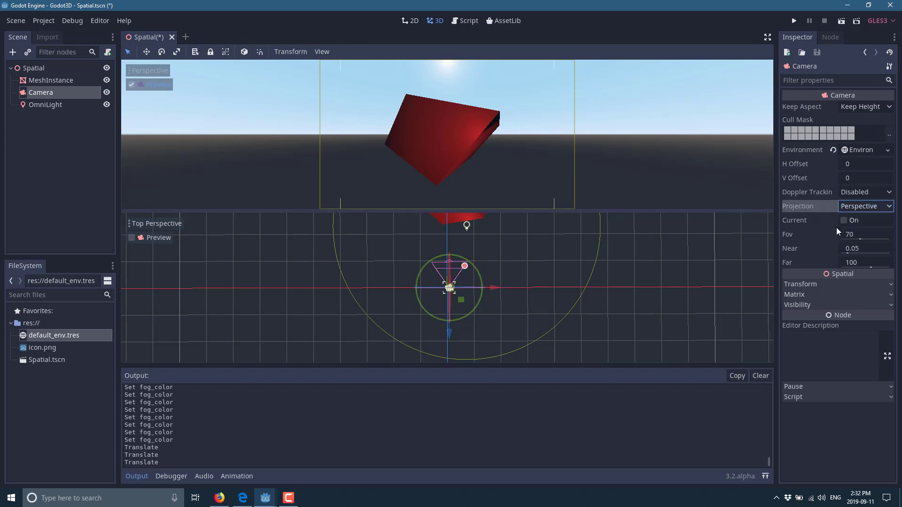
{"action": "left_click_drag", "start_coordinate": [862, 236], "coordinate": [842, 255]}
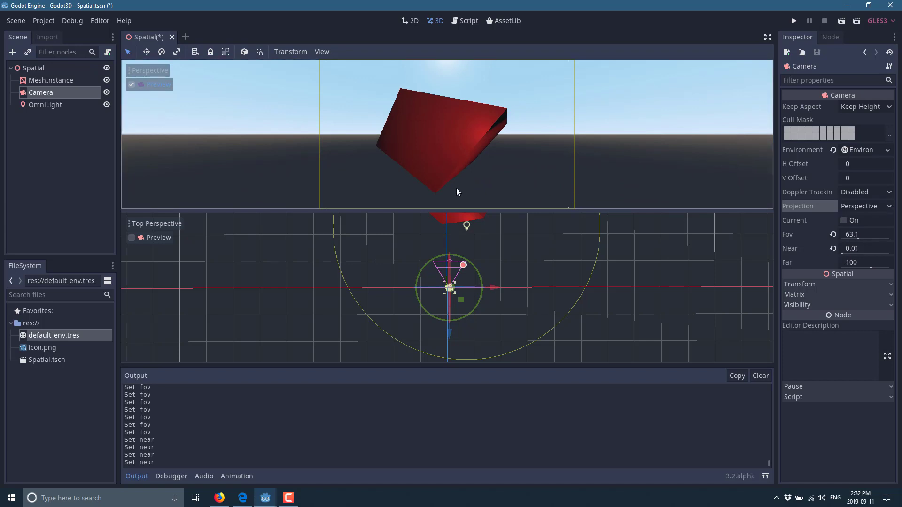
{"action": "mouse_move", "coordinate": [870, 267]}
{"action": "left_mouse_down"}
{"action": "mouse_move", "coordinate": [853, 270]}
{"action": "mouse_move", "coordinate": [871, 268]}
{"action": "left_mouse_up"}
Examine the Lod and Geometry settings of the cube's MeshInstance
{"action": "left_click", "coordinate": [54, 81]}
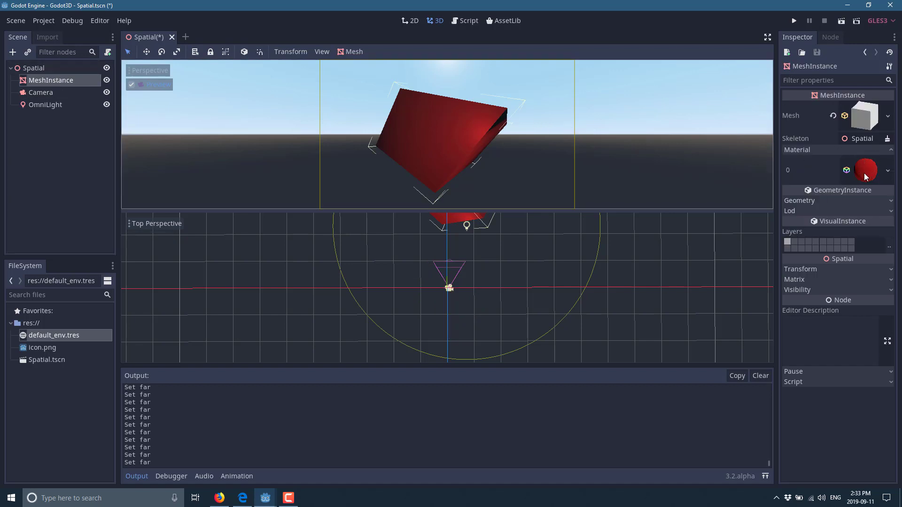
{"action": "left_click", "coordinate": [891, 210]}
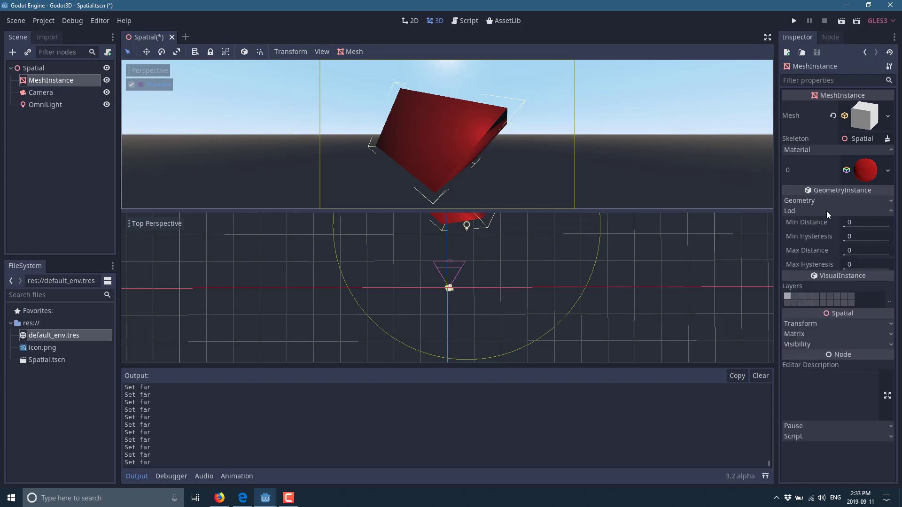
{"action": "left_click", "coordinate": [891, 201]}
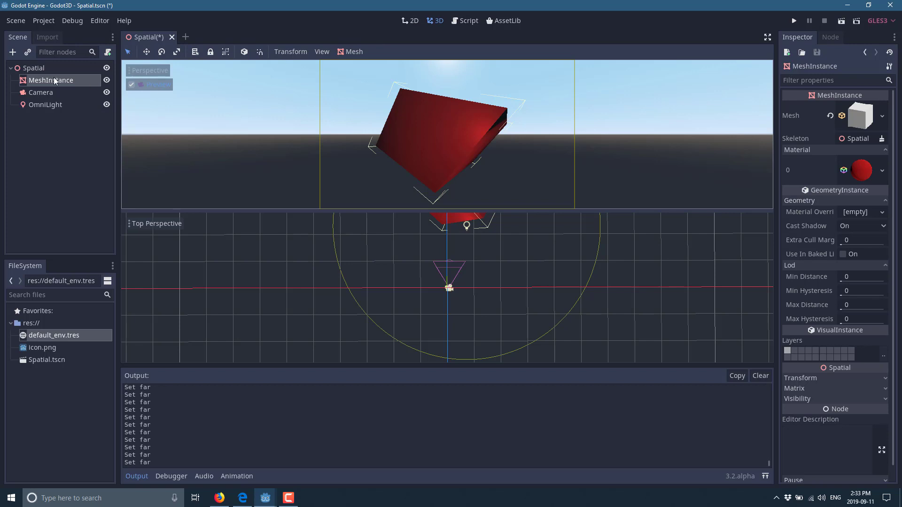
Show the OmniLight's Omni settings for range, attenuation and shadow mode
{"action": "left_click", "coordinate": [35, 96]}
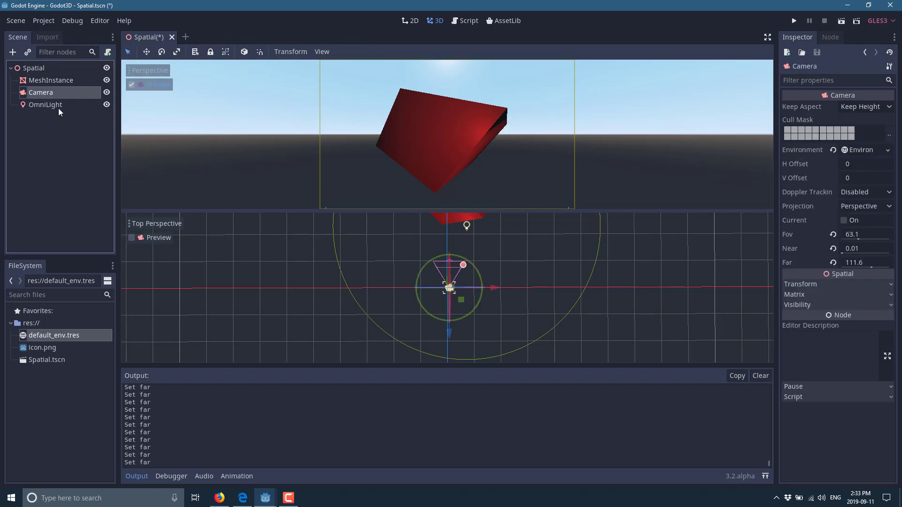
{"action": "left_click", "coordinate": [49, 106]}
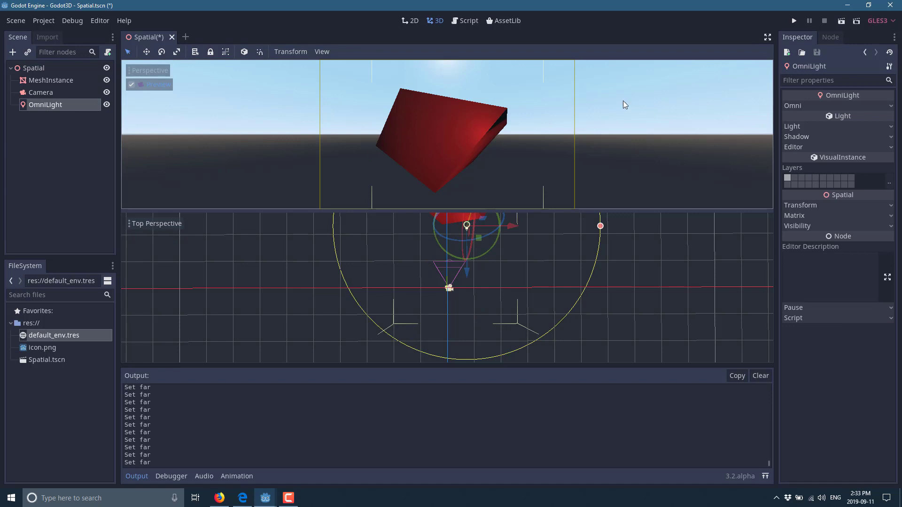
{"action": "left_click", "coordinate": [834, 105]}
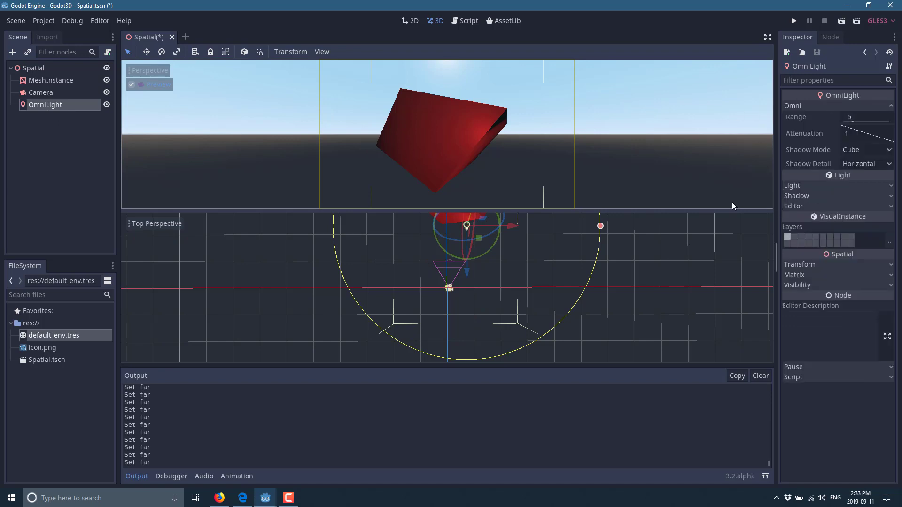